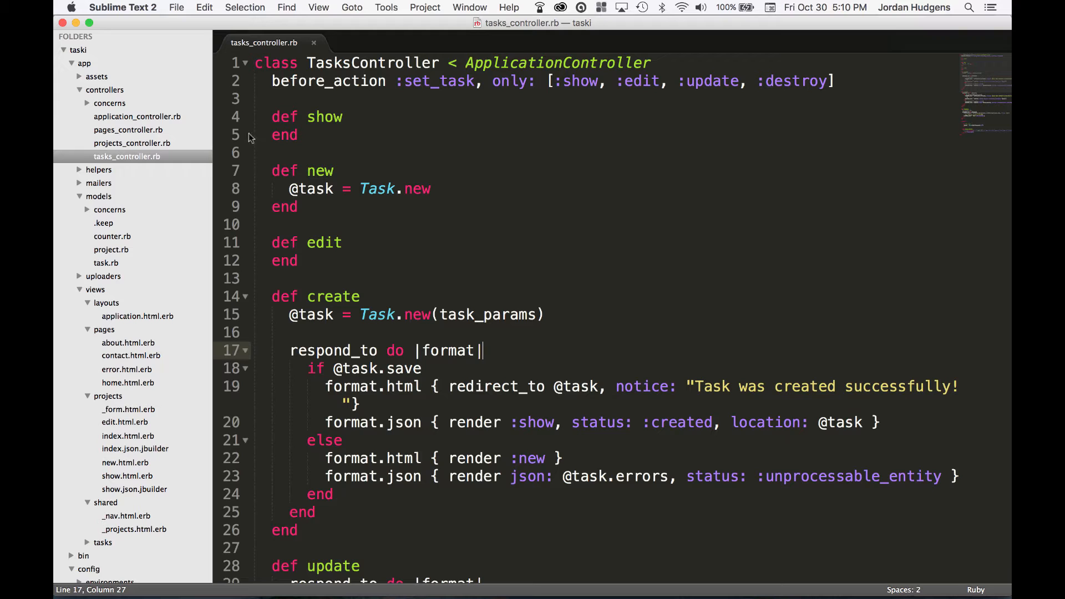
Step: Close the tasks controller and bring up routes.rb via the file finder
{"action": "left_click", "coordinate": [314, 43]}
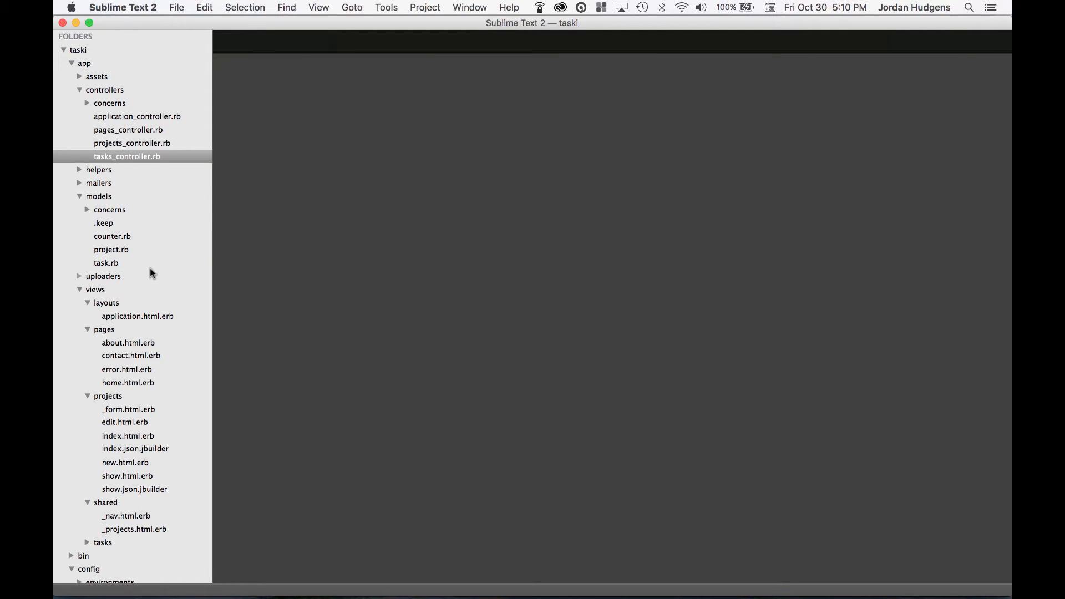
{"action": "key", "text": "super+p"}
{"action": "type", "text": "rout"}
{"action": "key", "text": "Return"}
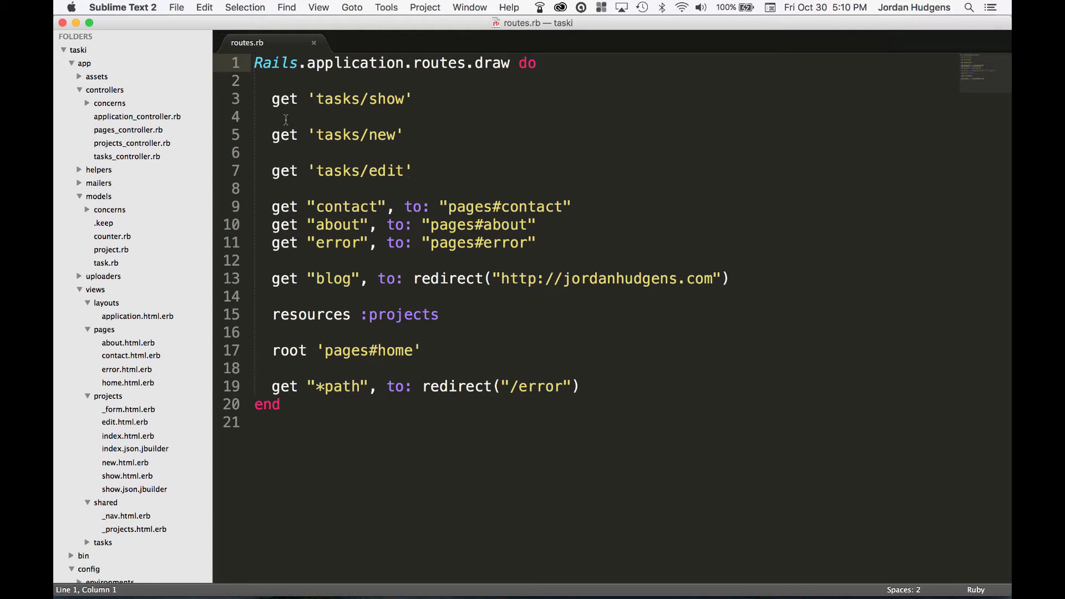
Step: Replace the three get 'tasks/...' lines with resources :tasks, except: [:index] and save
{"action": "left_click_drag", "start_coordinate": [418, 172], "coordinate": [268, 100]}
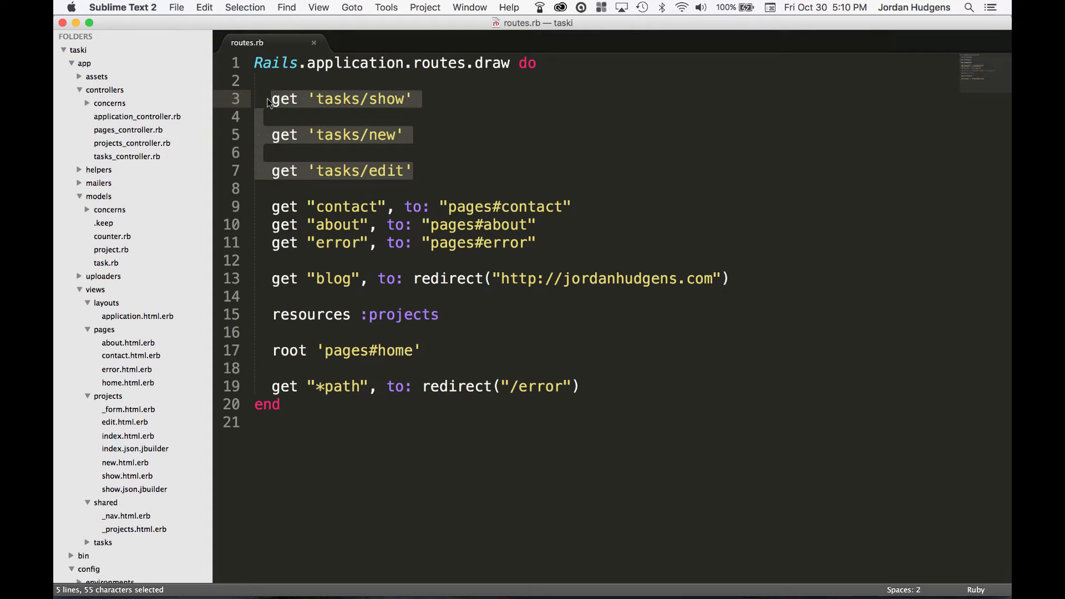
{"action": "key", "text": "BackSpace"}
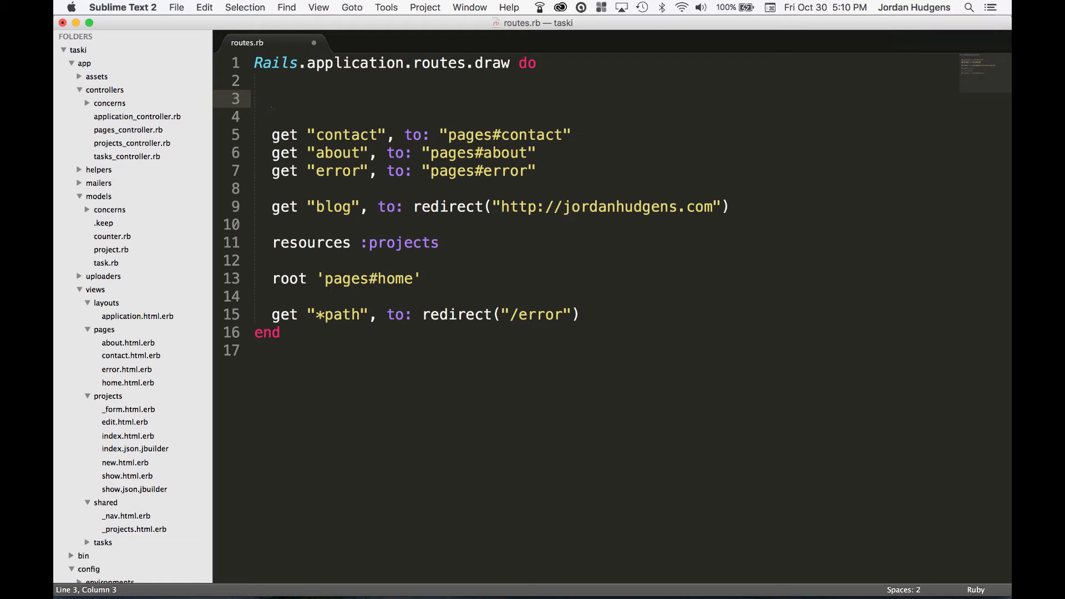
{"action": "type", "text": "reso"}
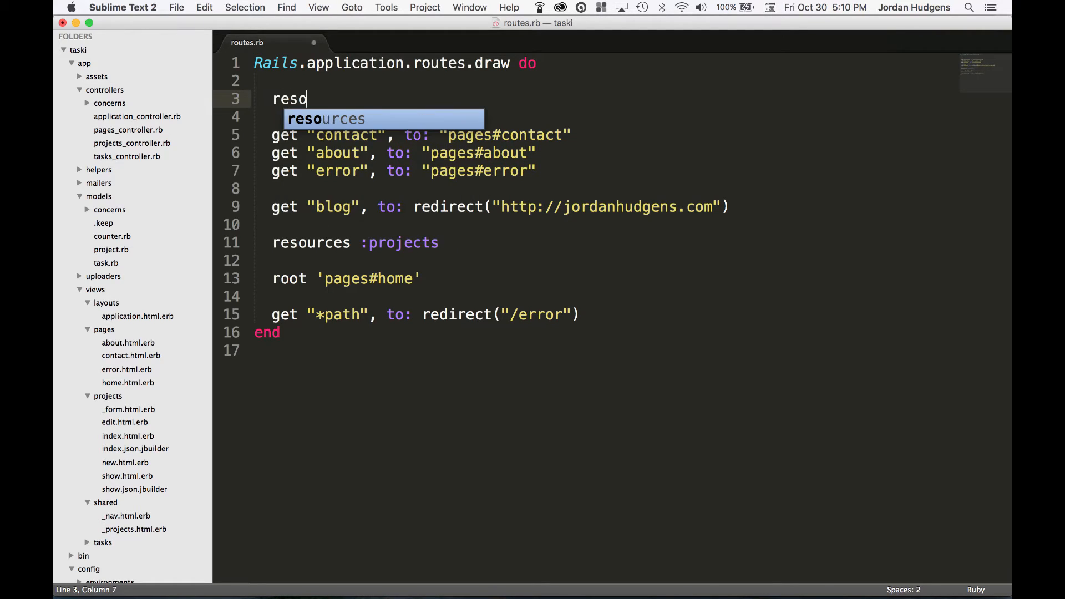
{"action": "type", "text": "u"}
{"action": "key", "text": "Tab"}
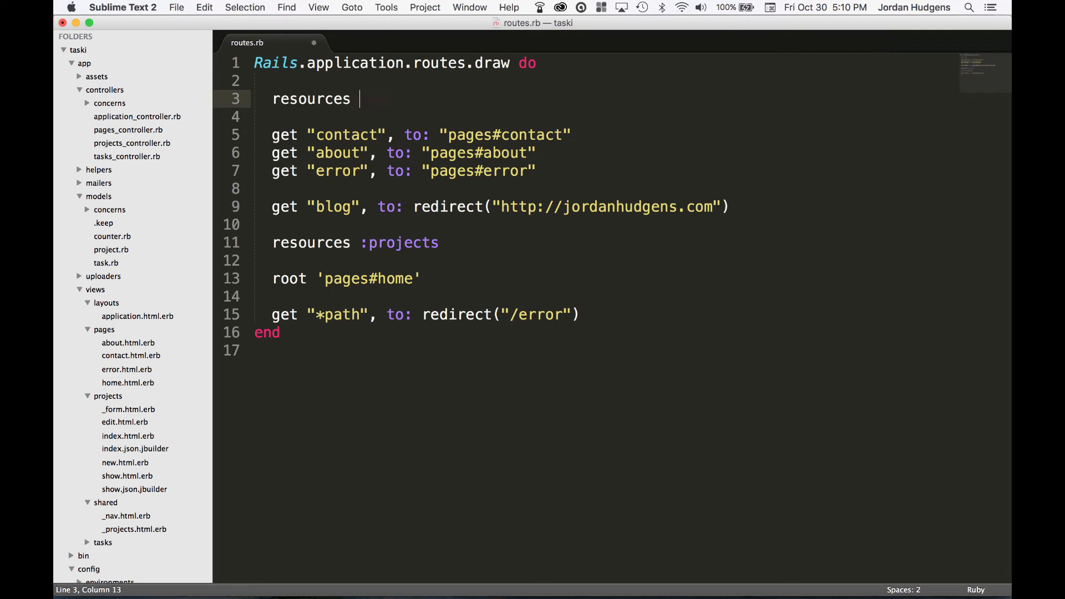
{"action": "type", "text": ":tasks"}
{"action": "type", "text": ", e"}
{"action": "type", "text": "xcept"}
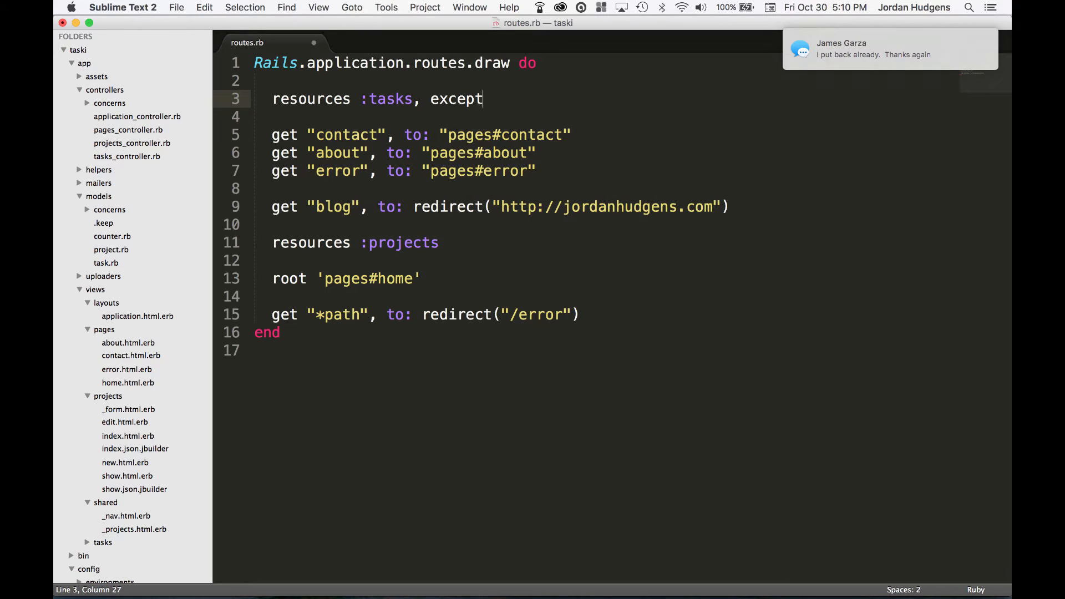
{"action": "type", "text": ": "}
{"action": "type", "text": "["}
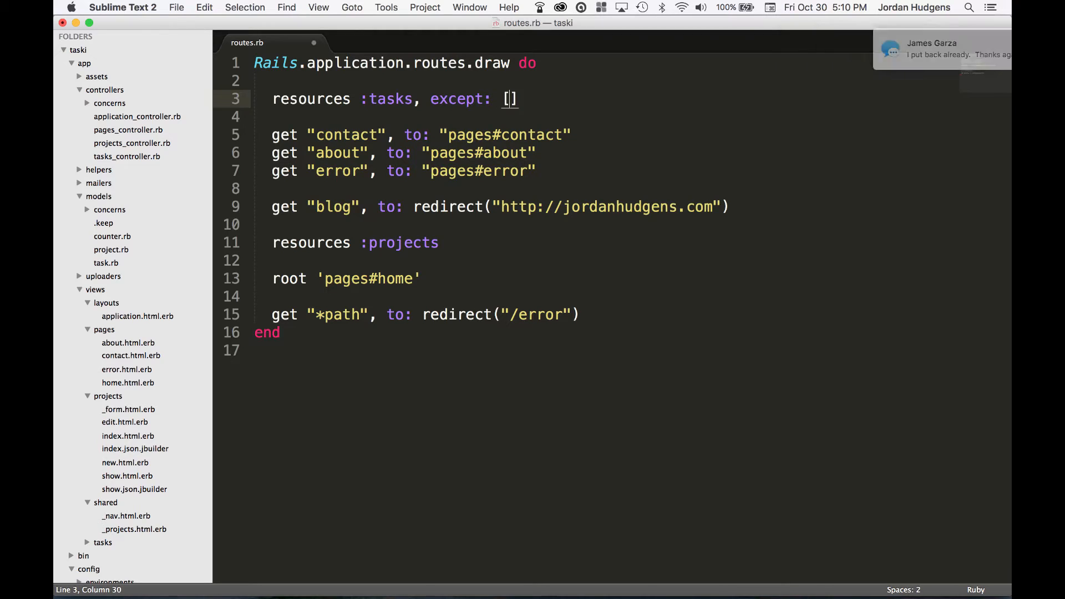
{"action": "type", "text": ":index"}
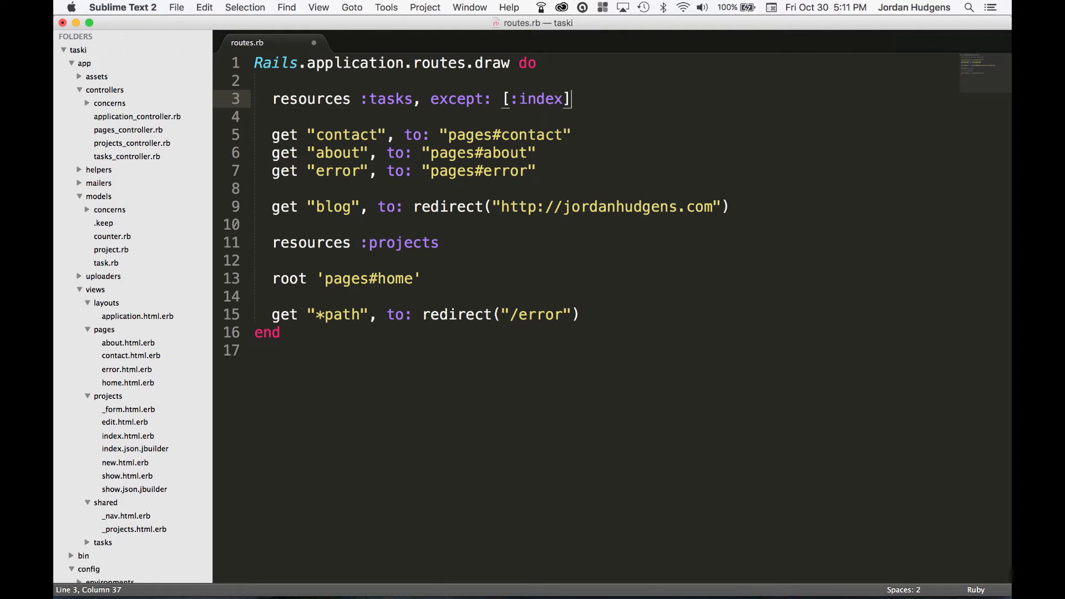
{"action": "key", "text": "Right"}
{"action": "key", "text": "super+s"}
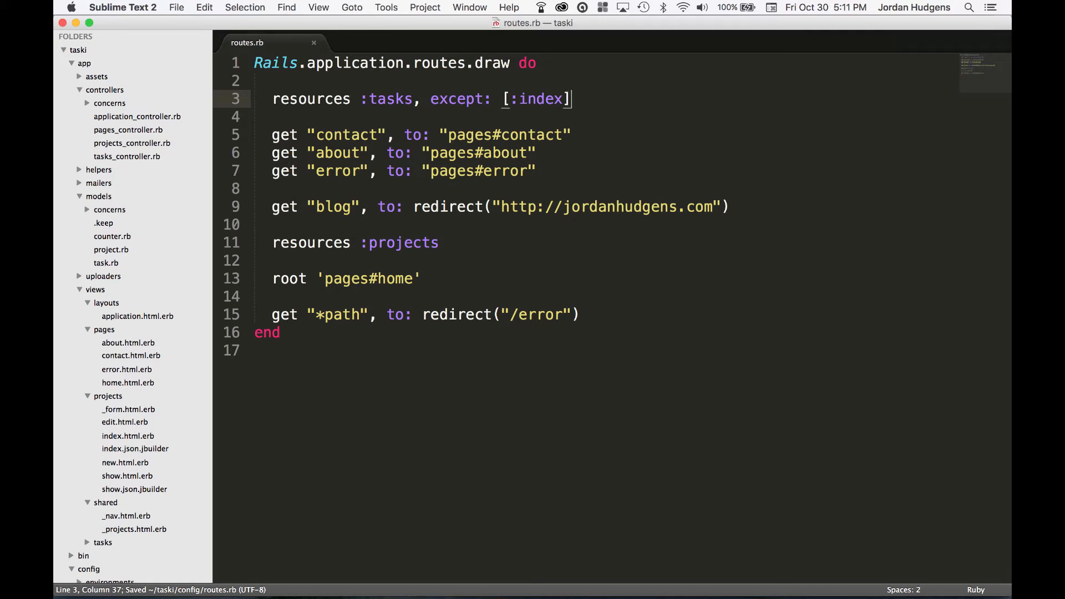
{"action": "left_click", "coordinate": [271, 99]}
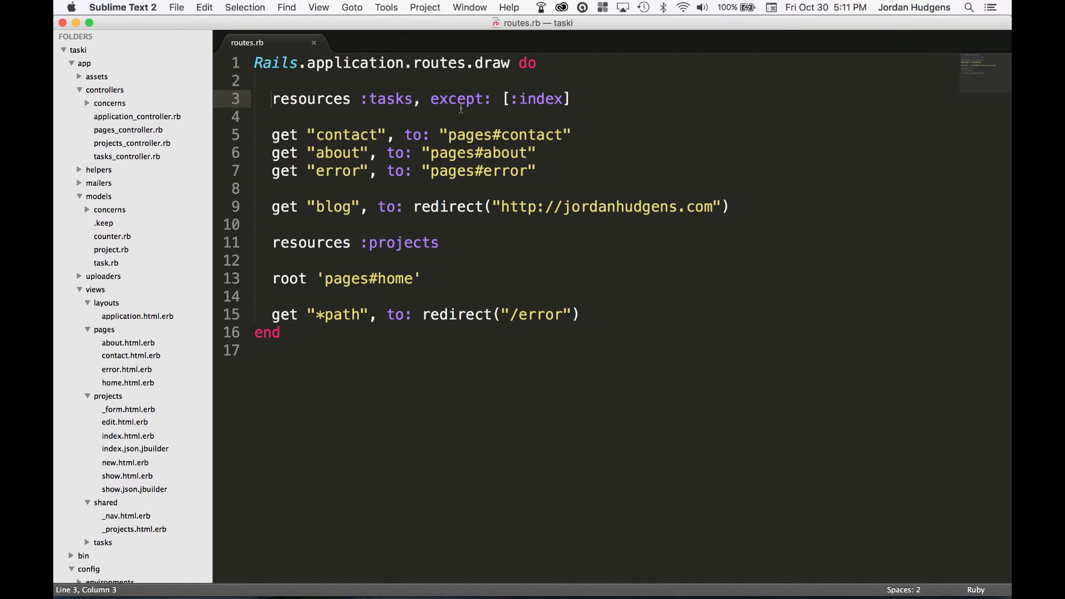
Step: In a new scratch file, write Project A with indented Task 1, Task 2, Task 3 and a Projects heading
{"action": "double_click", "coordinate": [417, 45]}
{"action": "type", "text": "Pro"}
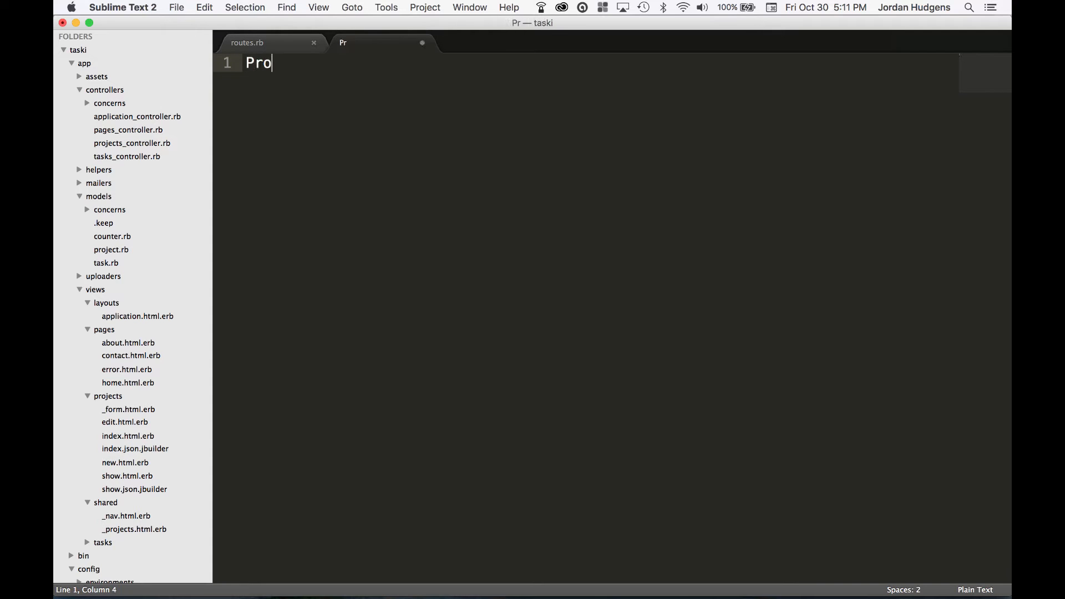
{"action": "type", "text": "ject 1"}
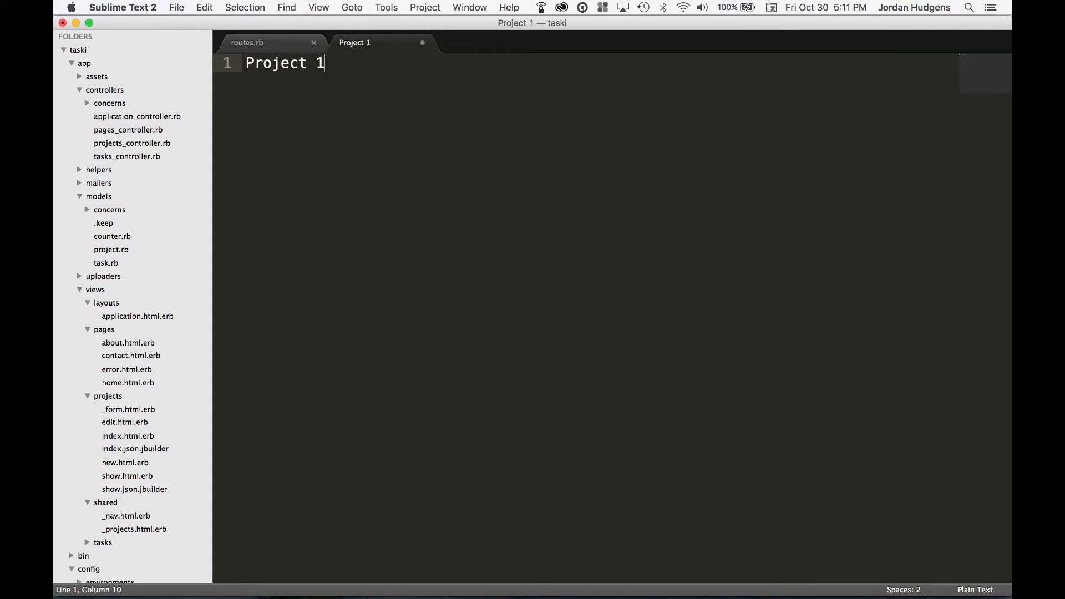
{"action": "key", "text": "BackSpace"}
{"action": "type", "text": "A"}
{"action": "key", "text": "Return"}
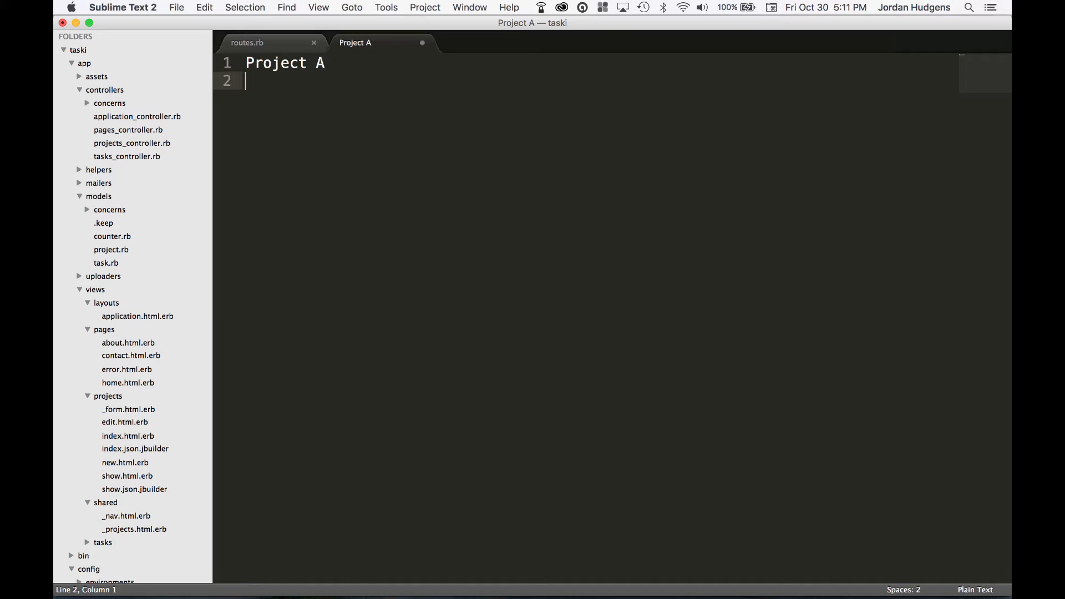
{"action": "type", "text": "T"}
{"action": "type", "text": "ask 1"}
{"action": "key", "text": "Return"}
{"action": "type", "text": "Task"}
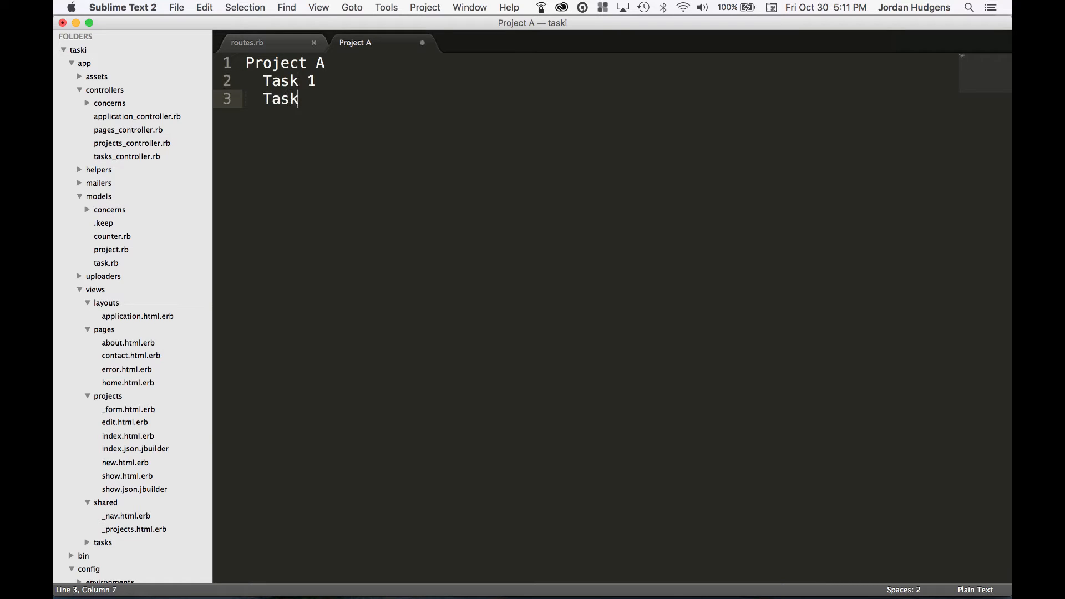
{"action": "type", "text": " 2"}
{"action": "key", "text": "Return"}
{"action": "type", "text": "Task "}
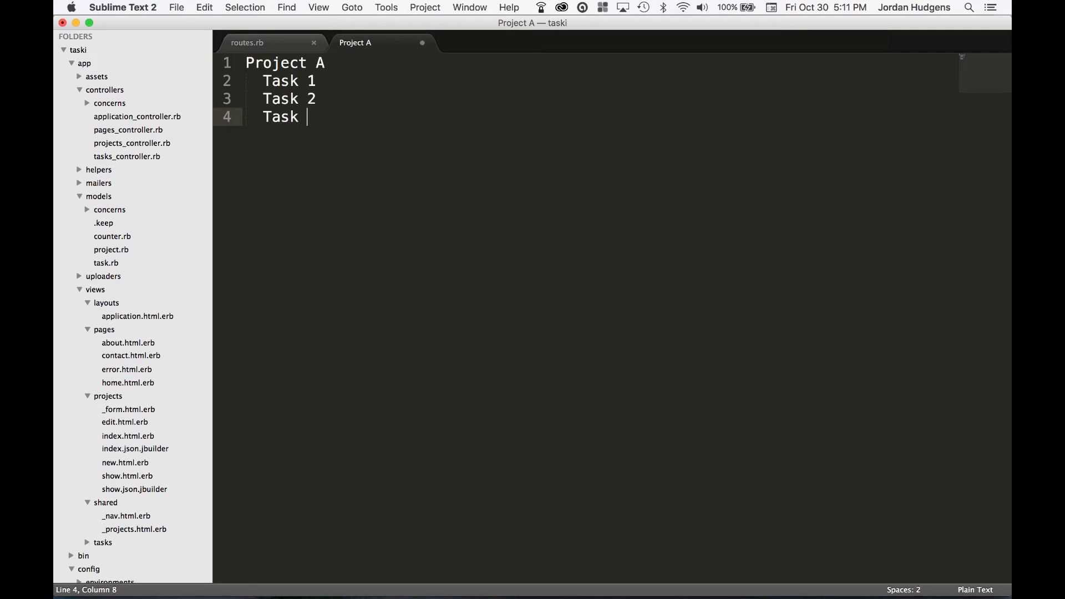
{"action": "type", "text": "3"}
{"action": "key", "text": "Return"}
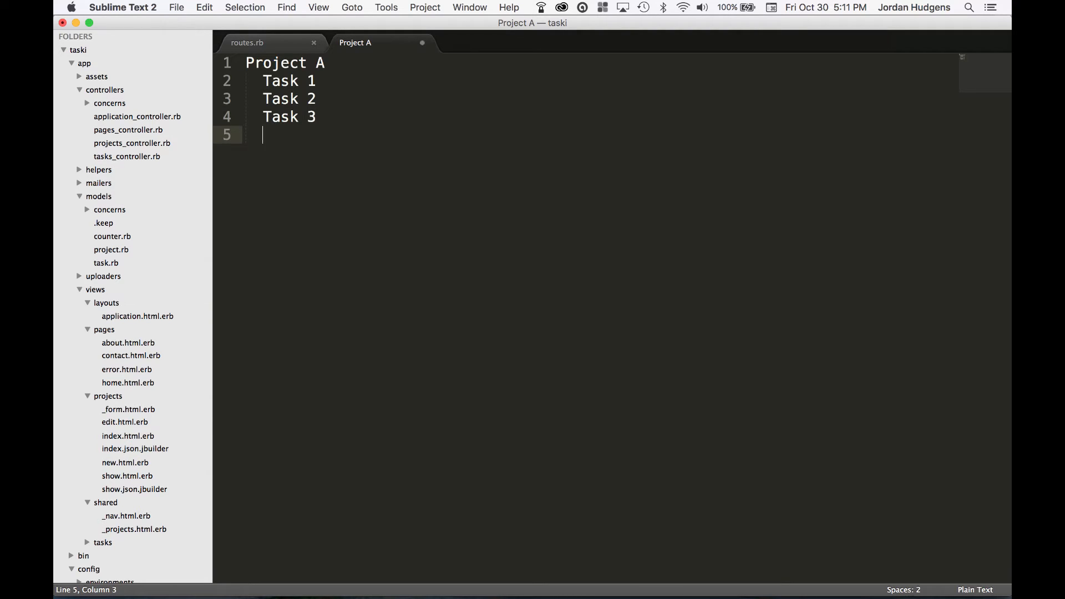
{"action": "key", "text": "Return"}
{"action": "key", "text": "BackSpace"}
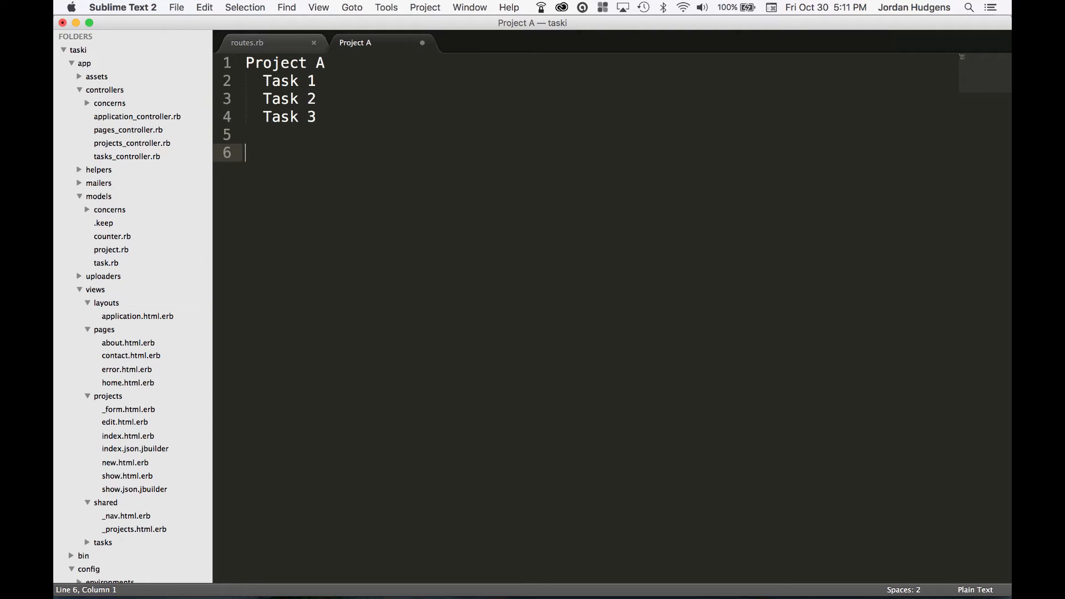
{"action": "type", "text": "Projec"}
{"action": "type", "text": "ts"}
{"action": "key", "text": "Return"}
{"action": "key", "text": "Return"}
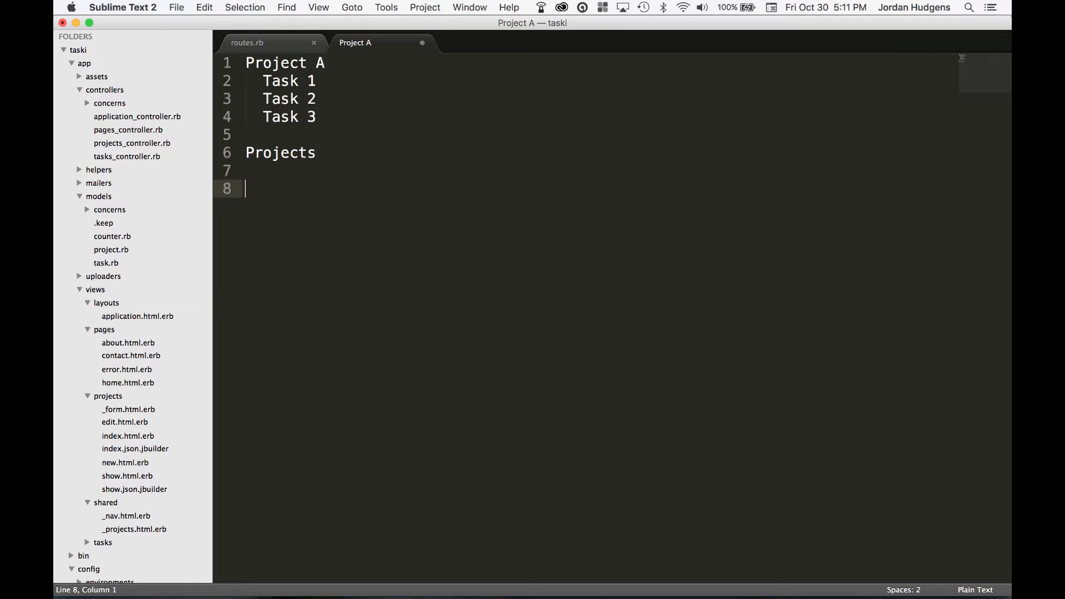
{"action": "type", "text": "Tasks"}
Step: Remove the leftover Projects and Tasks lines, leaving only the Project A outline, and return to routes.rb
{"action": "key", "text": "Up"}
{"action": "key", "text": "Up"}
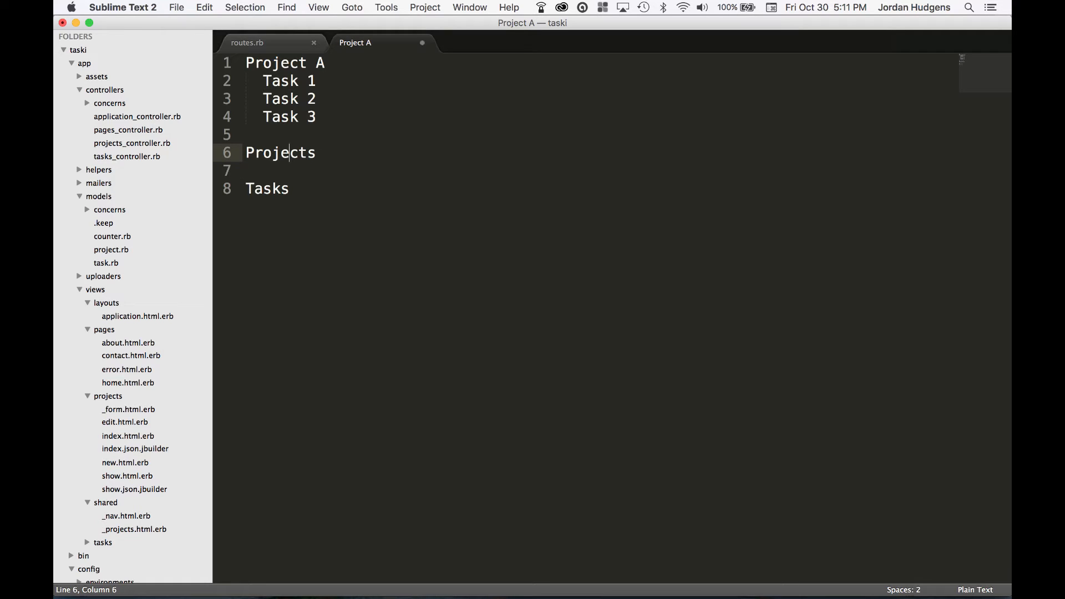
{"action": "key", "text": "Down"}
{"action": "key", "text": "Down"}
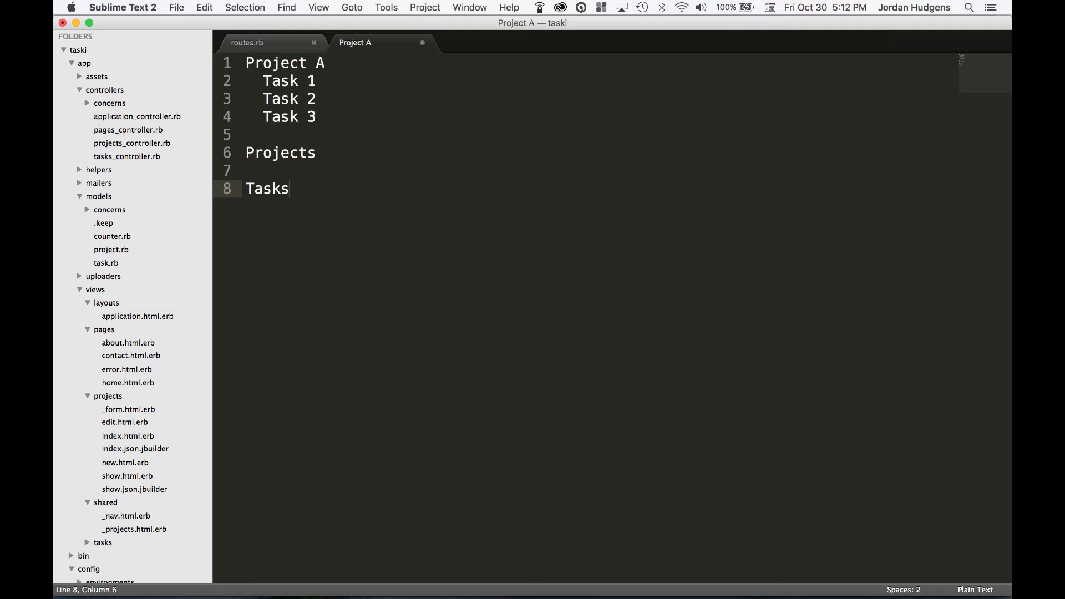
{"action": "key", "text": "Up"}
{"action": "key", "text": "Up"}
{"action": "key", "text": "super+Right"}
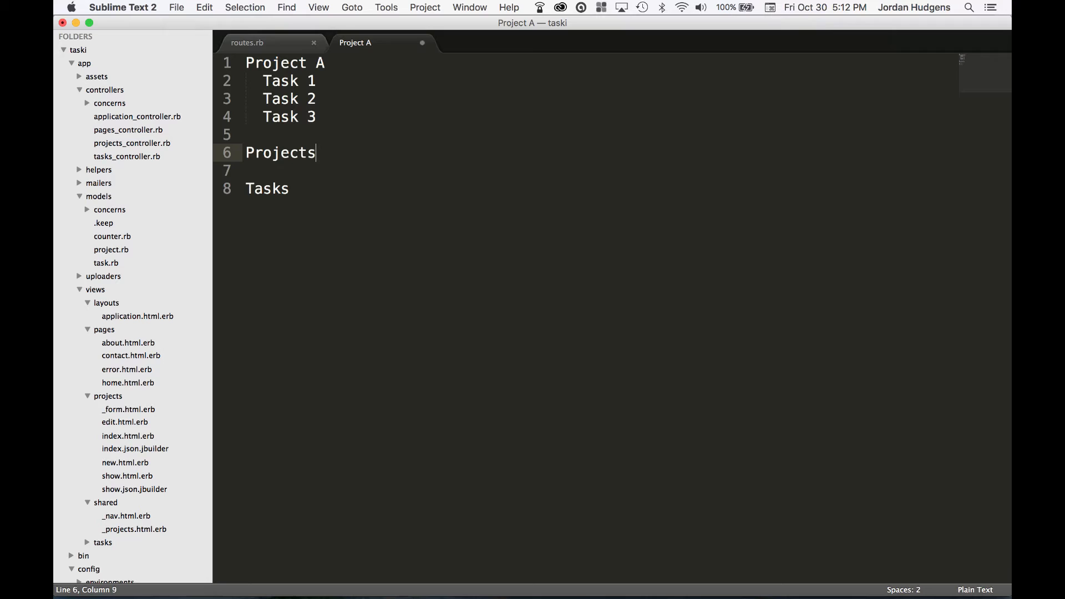
{"action": "key", "text": "Down"}
{"action": "key", "text": "Down"}
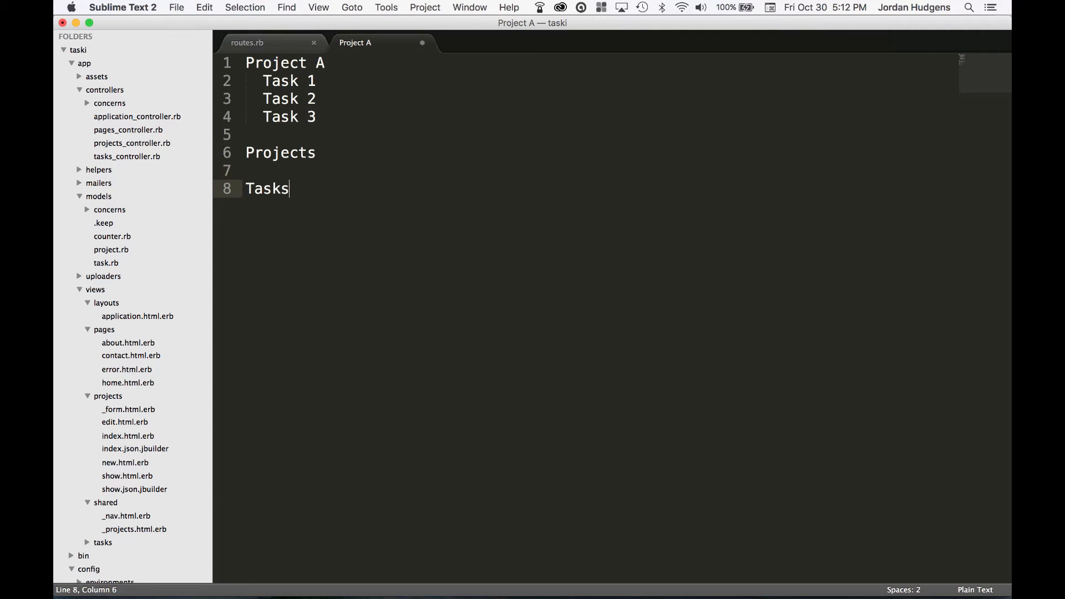
{"action": "key", "text": "BackSpace"}
{"action": "key", "text": "BackSpace"}
{"action": "key", "text": "BackSpace"}
{"action": "key", "text": "BackSpace"}
{"action": "key", "text": "BackSpace"}
{"action": "key", "text": "BackSpace"}
{"action": "key", "text": "Tab"}
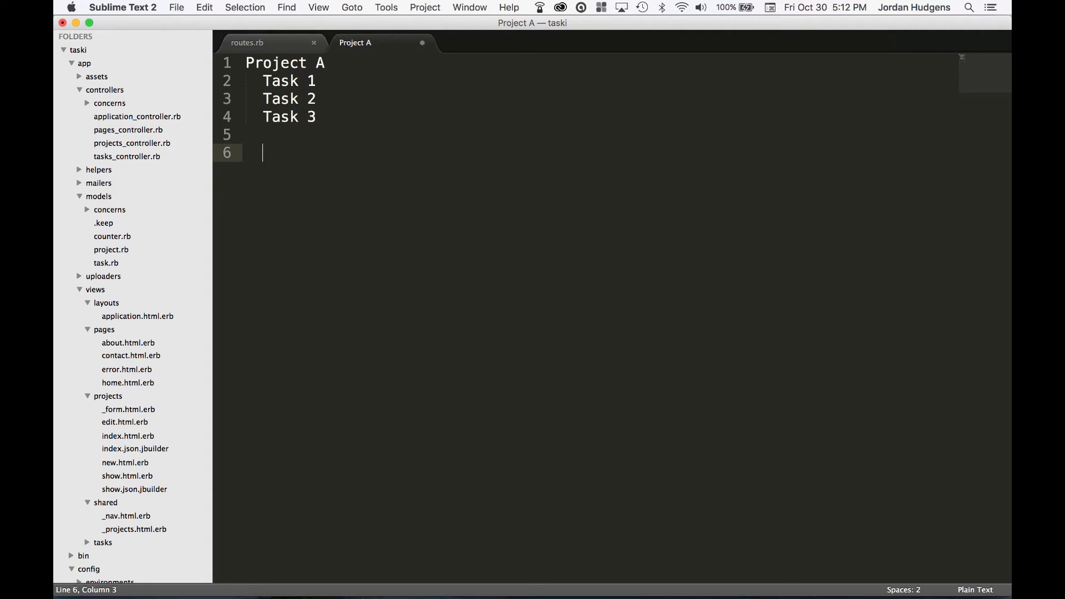
{"action": "left_click", "coordinate": [286, 42]}
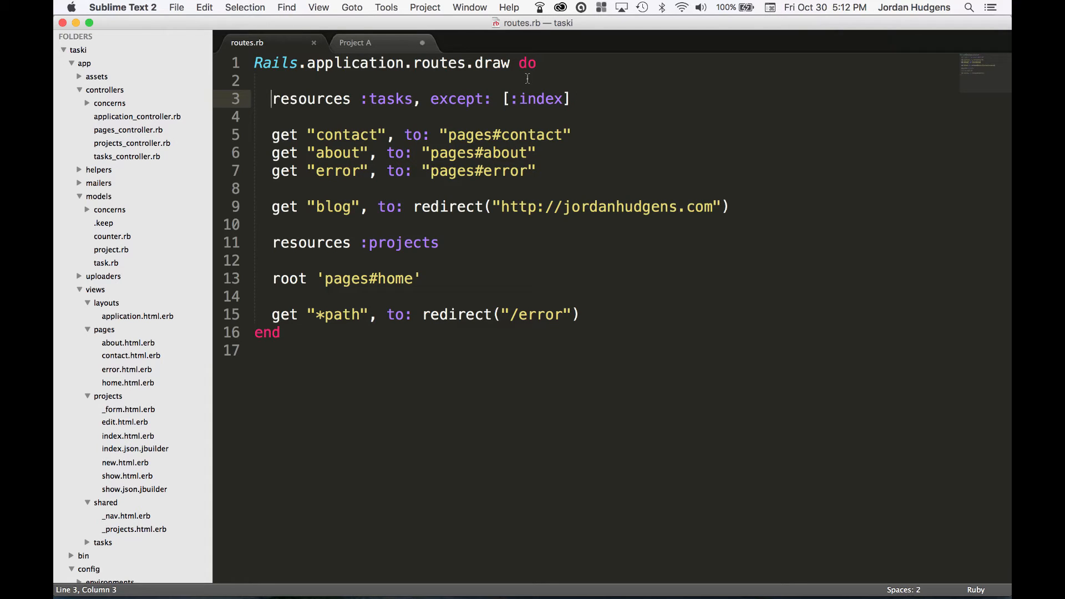
{"action": "key", "text": "super+shift+Return"}
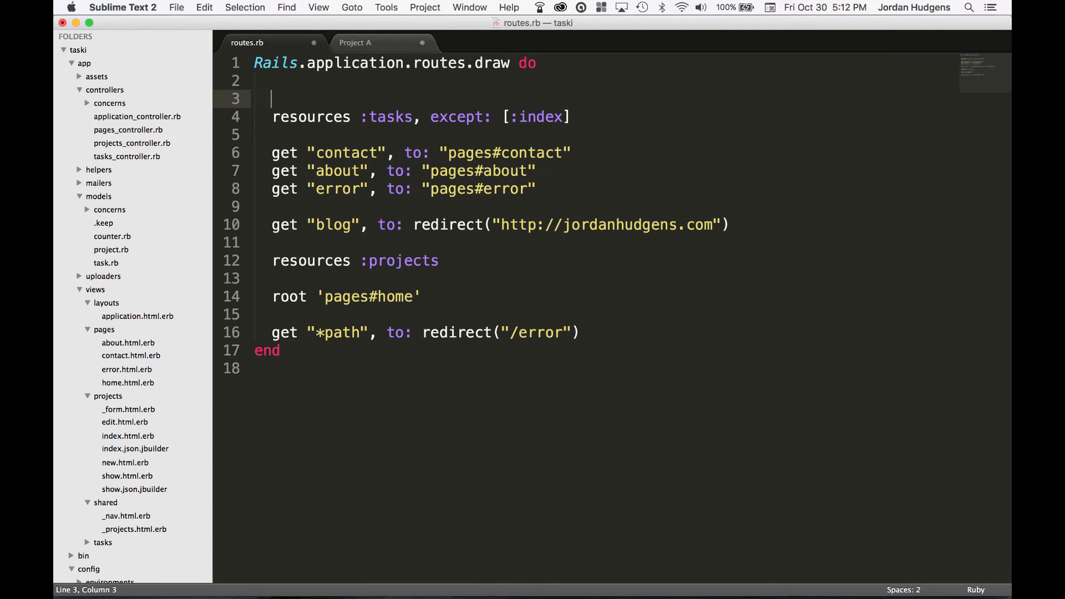
{"action": "type", "text": ".com"}
{"action": "type", "text": "/tasks"}
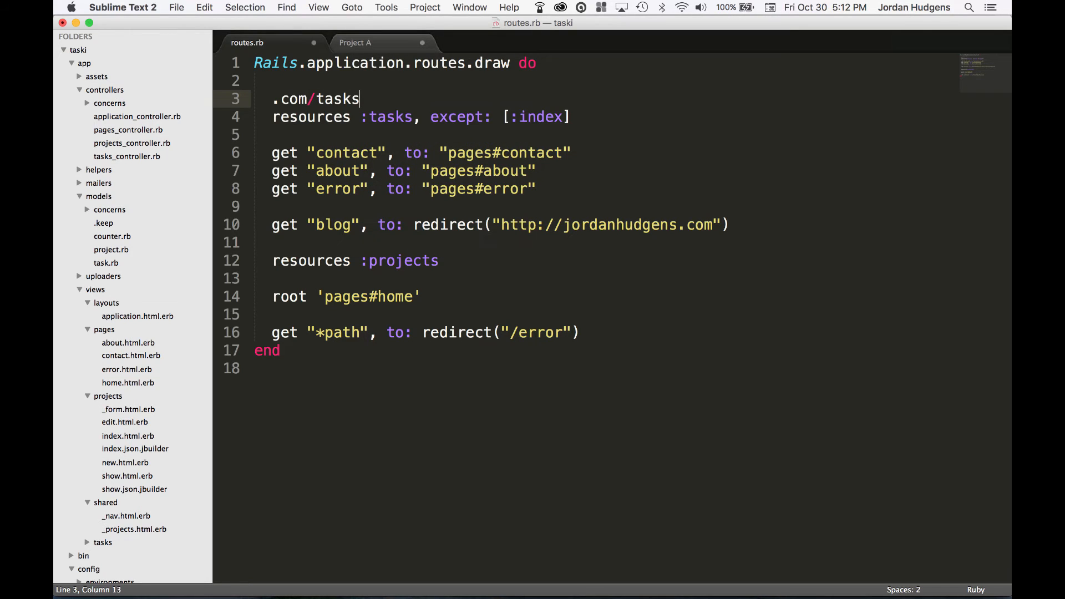
{"action": "type", "text": "/"}
{"action": "type", "text": "1"}
{"action": "key", "text": "BackSpace"}
{"action": "key", "text": "BackSpace"}
{"action": "key", "text": "BackSpace"}
{"action": "key", "text": "BackSpace"}
{"action": "key", "text": "BackSpace"}
{"action": "key", "text": "BackSpace"}
{"action": "key", "text": "BackSpace"}
{"action": "type", "text": "p"}
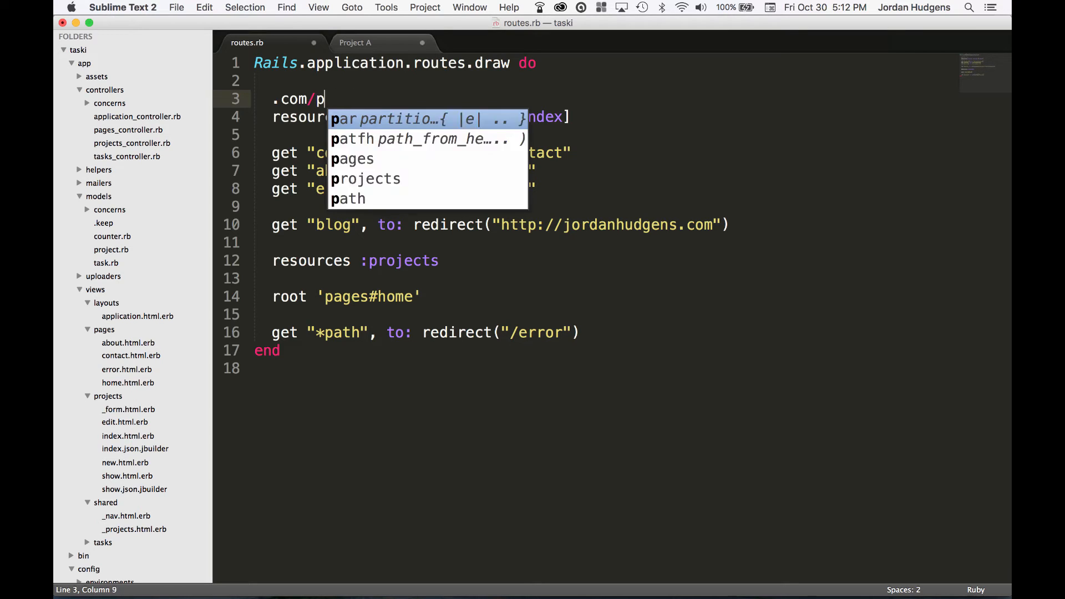
{"action": "type", "text": "rojects/"}
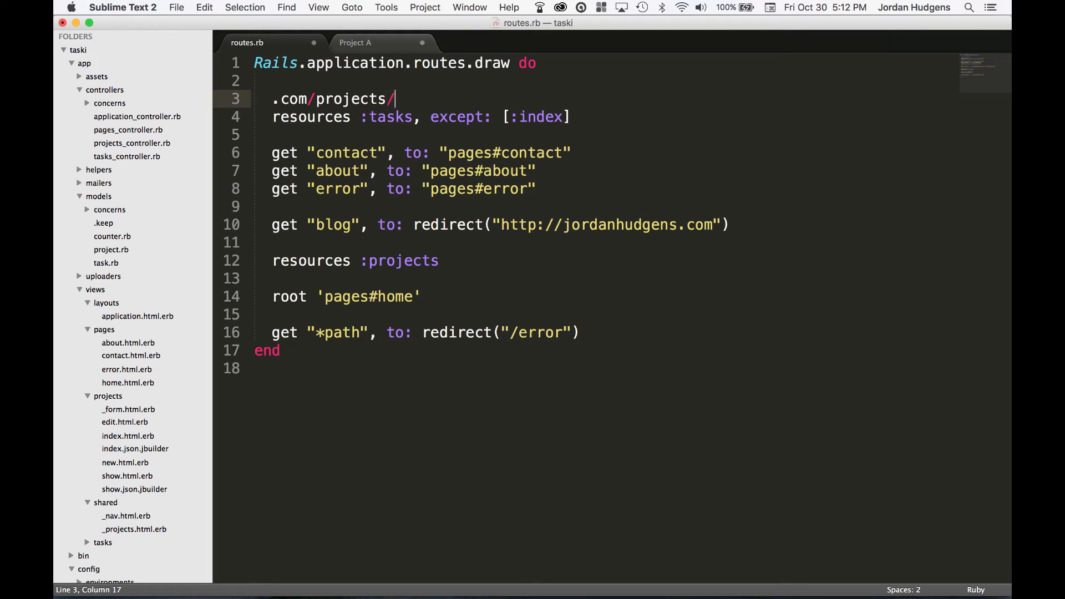
{"action": "type", "text": "5/"}
{"action": "type", "text": "tasks/"}
{"action": "type", "text": "2"}
{"action": "key", "text": "Left"}
{"action": "key", "text": "Left"}
{"action": "key", "text": "Left"}
{"action": "key", "text": "super+Right"}
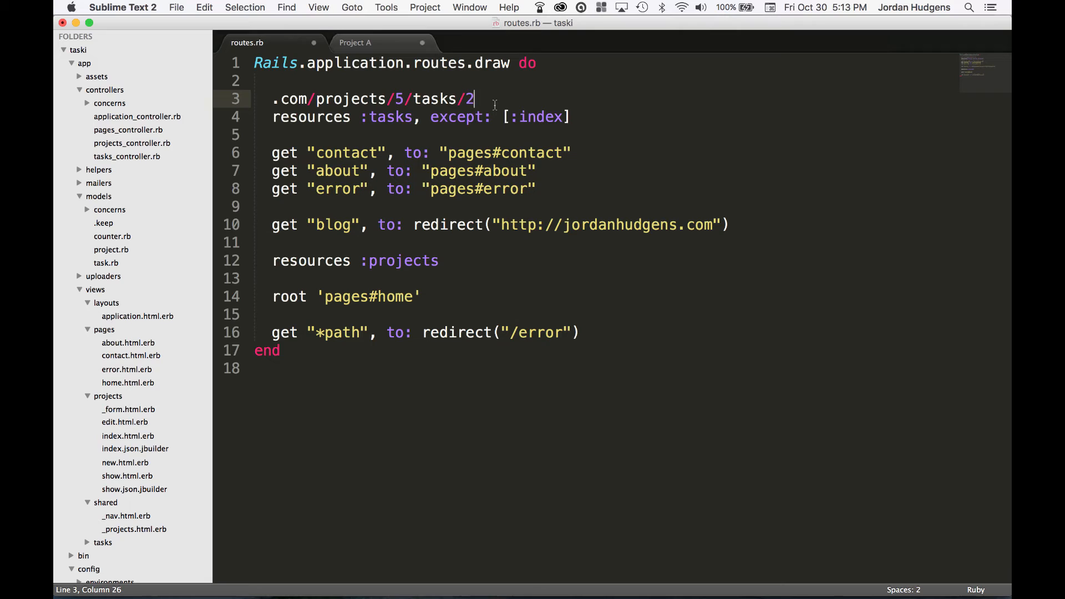
{"action": "key", "text": "super+BackSpace"}
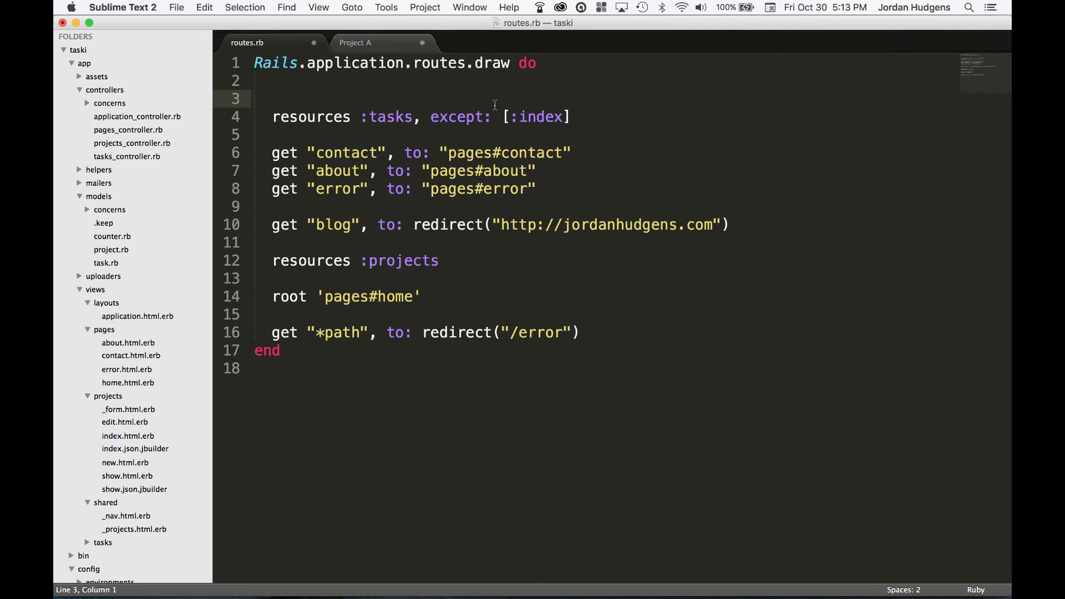
{"action": "key", "text": "BackSpace"}
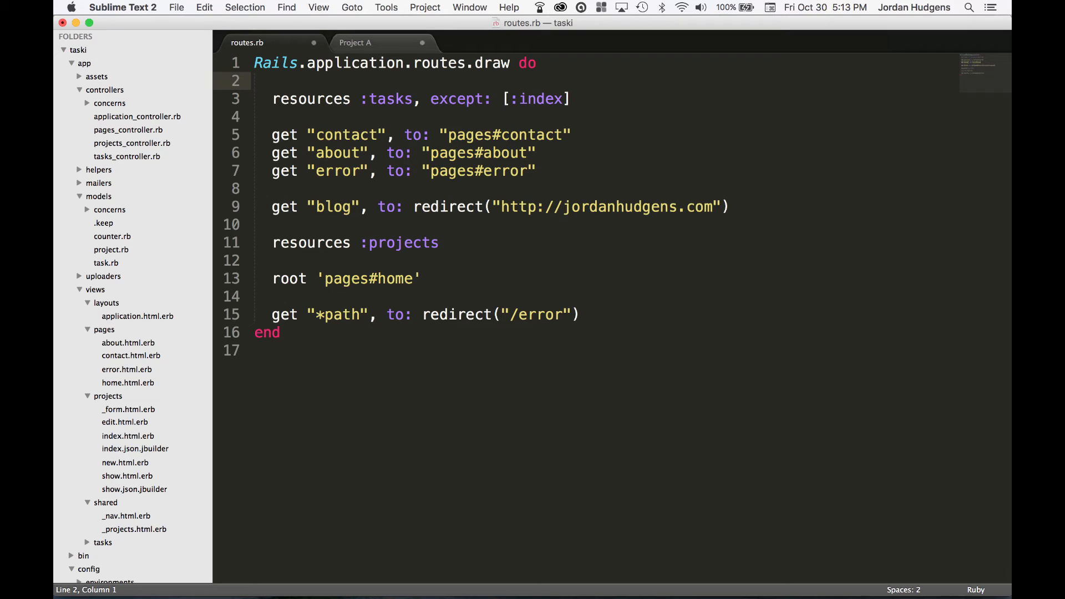
Step: Cut the resources :tasks line and add a do…end block after resources :projects
{"action": "left_click", "coordinate": [272, 98]}
{"action": "left_click", "coordinate": [579, 100], "text": "shift"}
{"action": "key", "text": "super+x"}
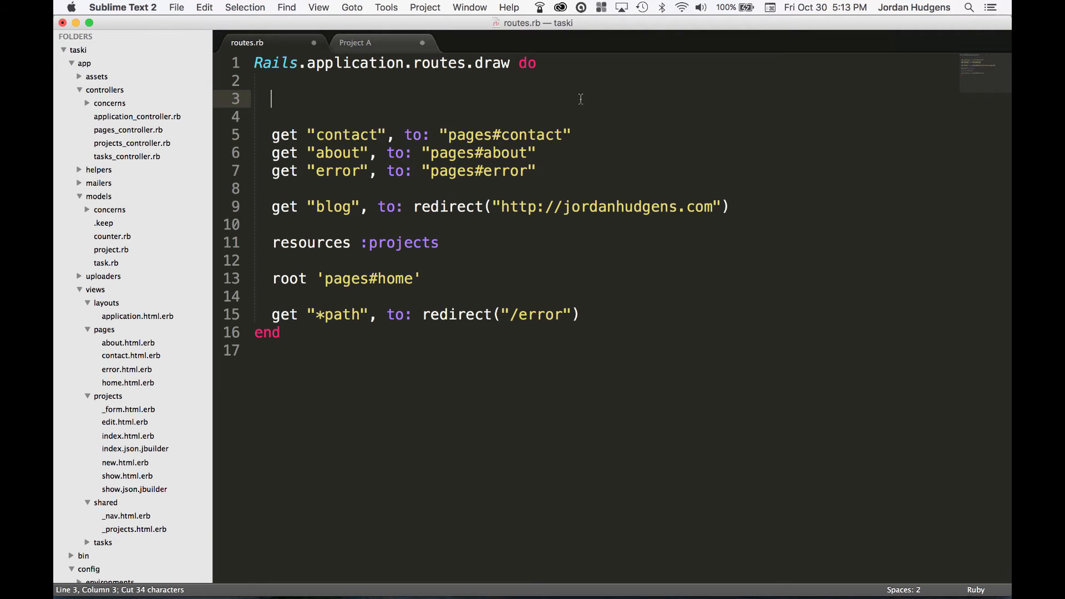
{"action": "key", "text": "BackSpace"}
{"action": "key", "text": "BackSpace"}
{"action": "key", "text": "BackSpace"}
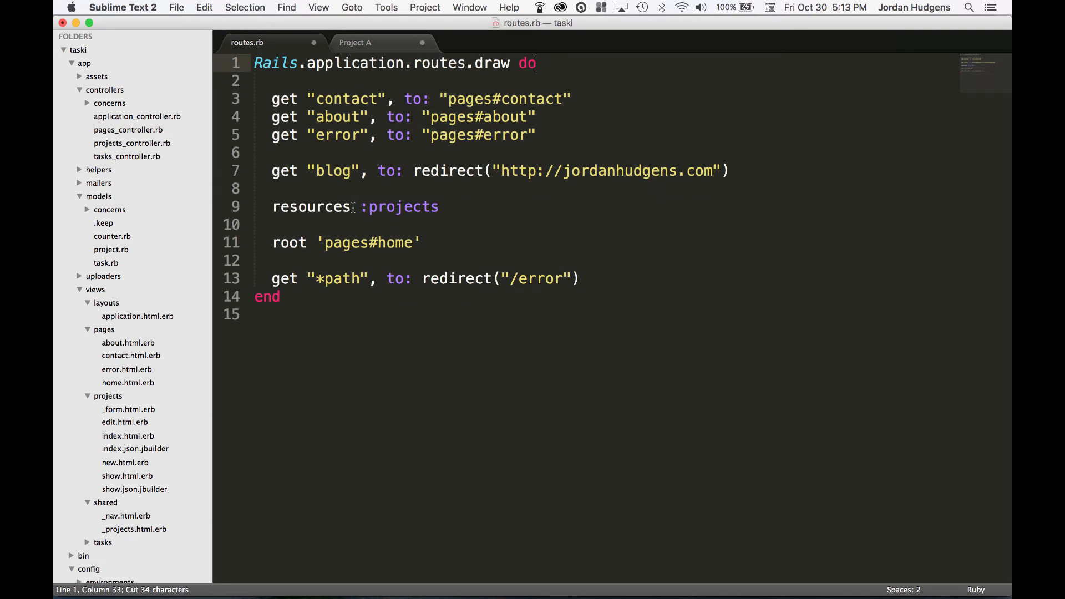
{"action": "left_click", "coordinate": [463, 206]}
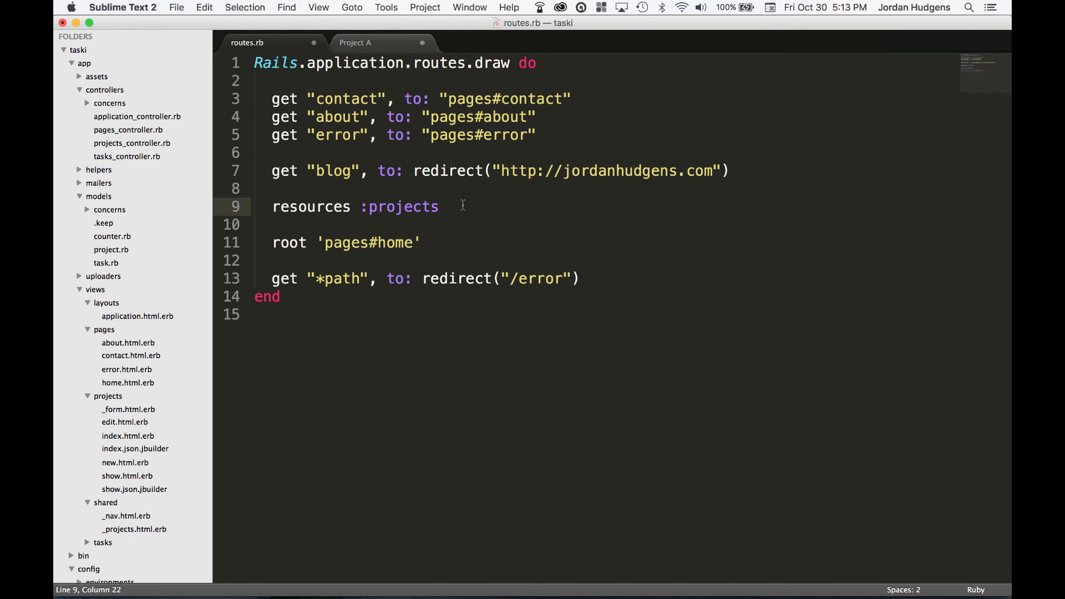
{"action": "type", "text": " do"}
{"action": "key", "text": "Return"}
{"action": "key", "text": "Return"}
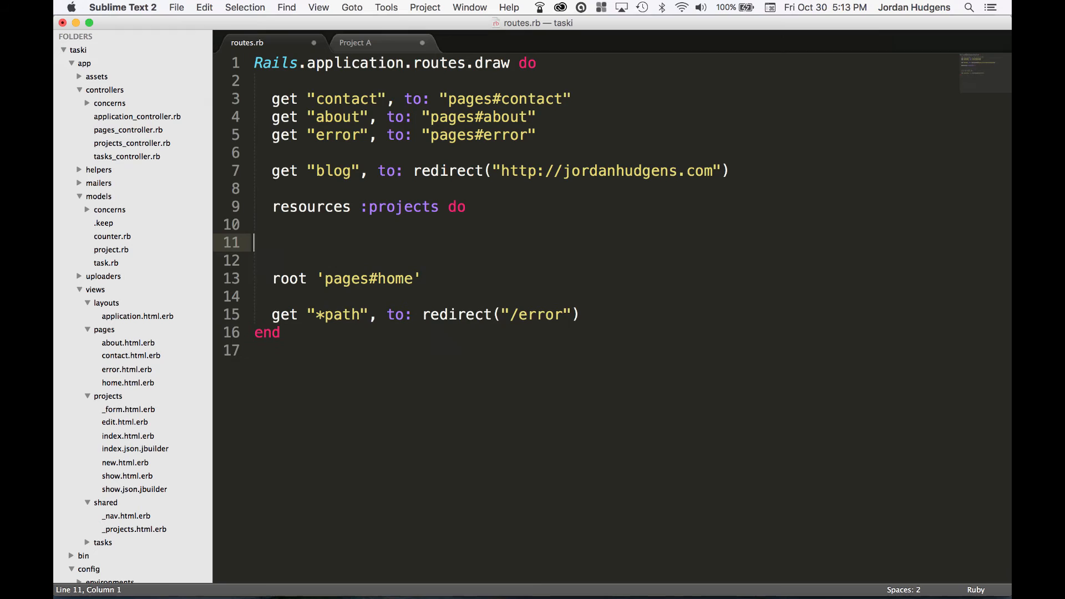
{"action": "key", "text": "BackSpace"}
{"action": "key", "text": "BackSpace"}
{"action": "key", "text": "BackSpace"}
{"action": "key", "text": "Return"}
{"action": "type", "text": "en"}
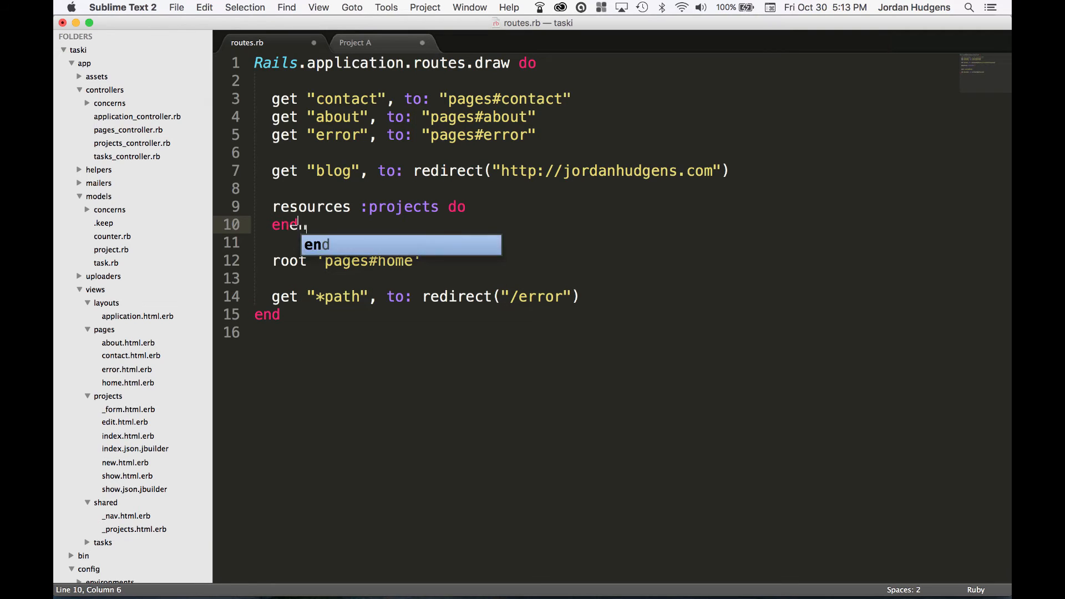
{"action": "type", "text": "d"}
Step: Paste the tasks resources inside the block with controller: 'projects/tasks' appended and save
{"action": "key", "text": "super+Left"}
{"action": "key", "text": "Return"}
{"action": "key", "text": "Up"}
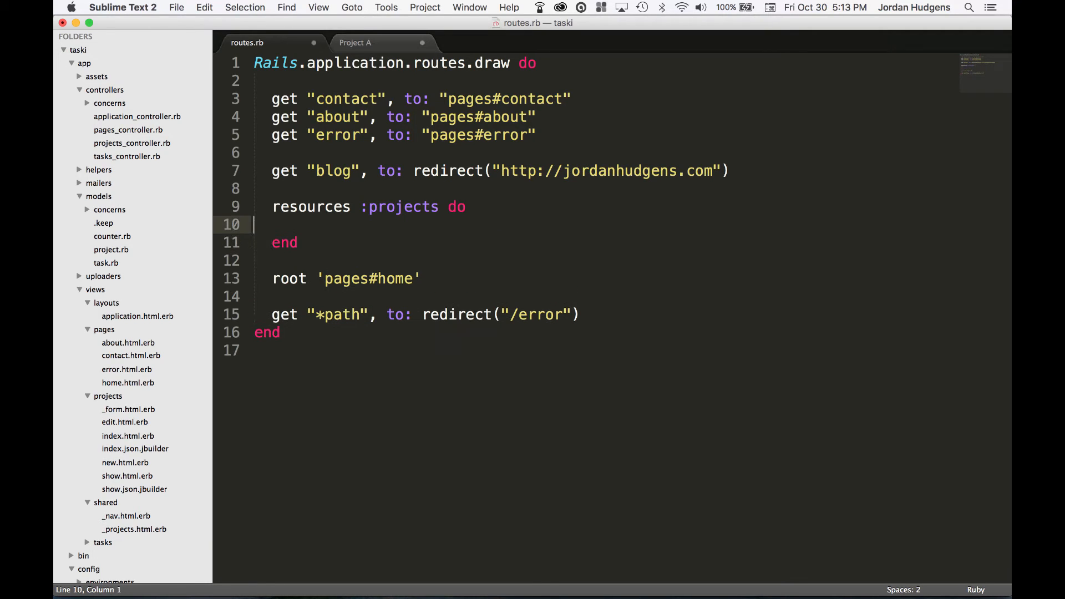
{"action": "key", "text": "Tab"}
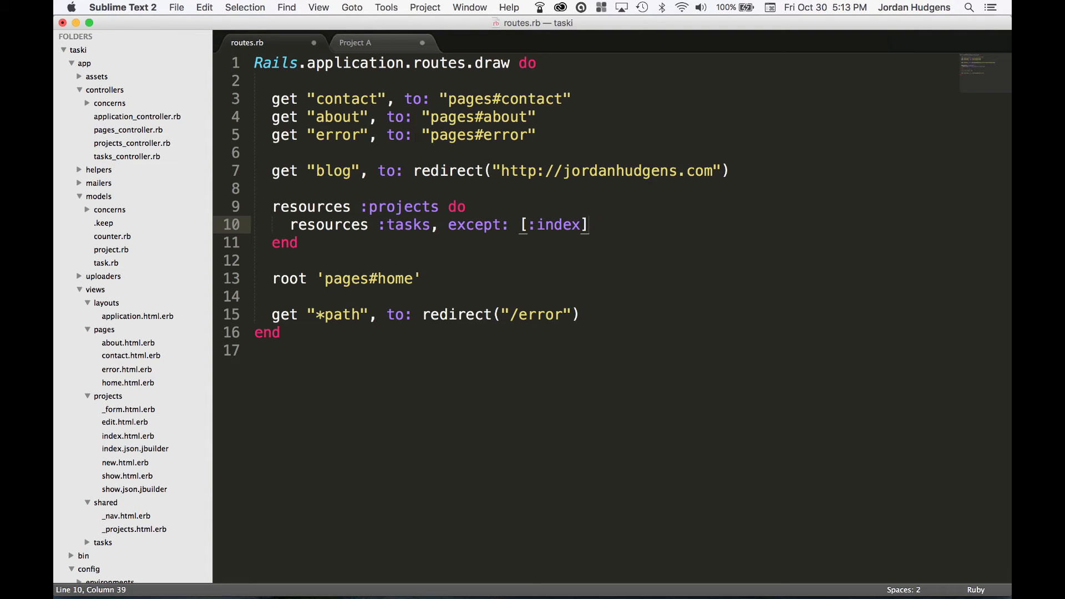
{"action": "type", "text": ", "}
{"action": "type", "text": "controller"}
{"action": "type", "text": ": '"}
{"action": "type", "text": "projects/"}
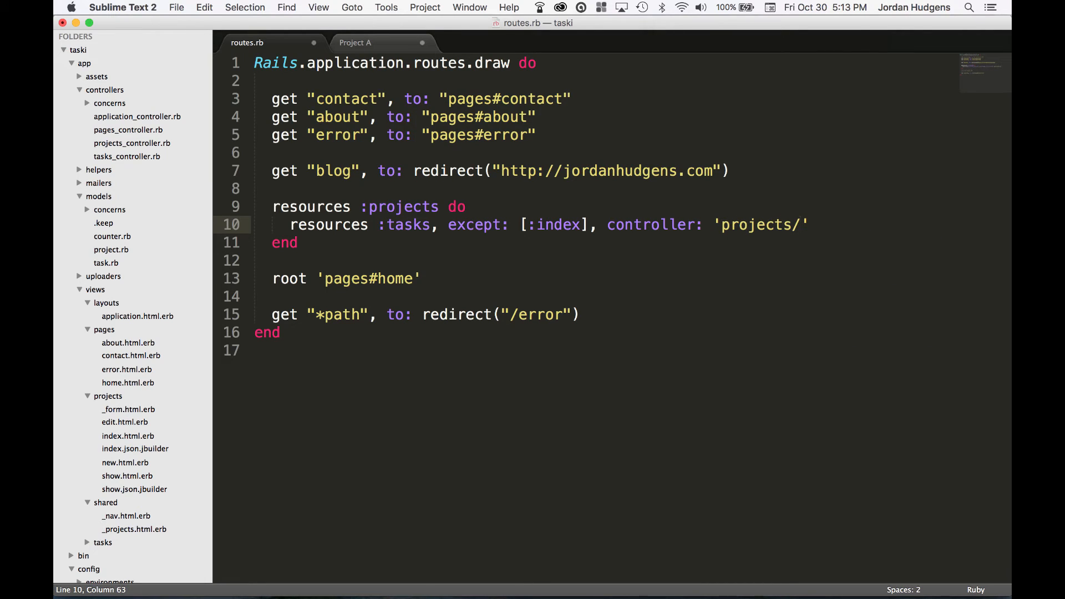
{"action": "type", "text": "tasks"}
{"action": "key", "text": "super+s"}
Step: Create a new projects folder inside app/controllers from the sidebar
{"action": "right_click", "coordinate": [103, 93]}
{"action": "left_click", "coordinate": [177, 129]}
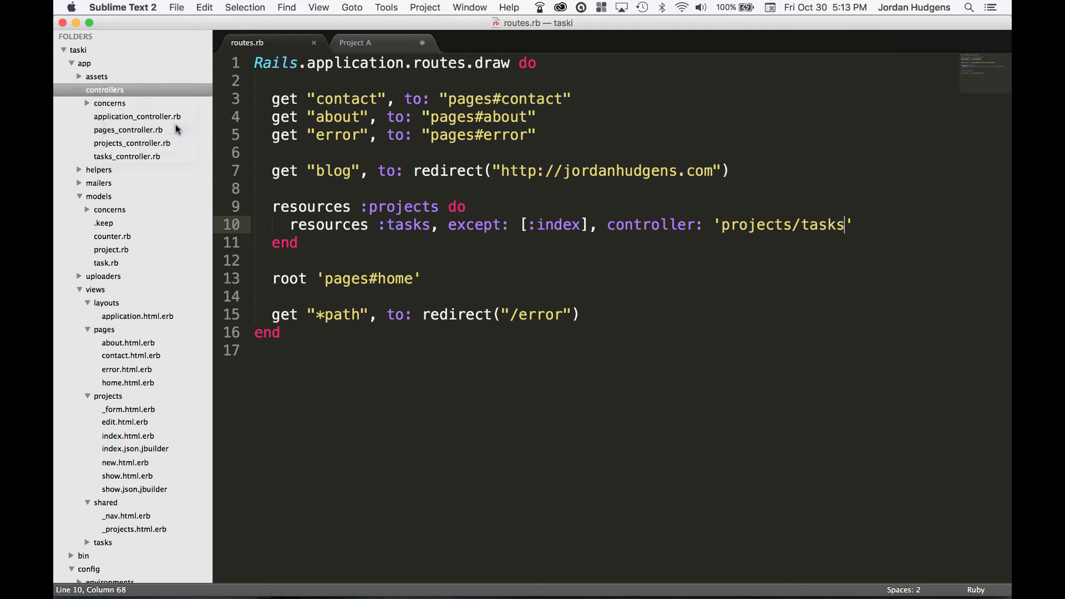
{"action": "type", "text": "projects"}
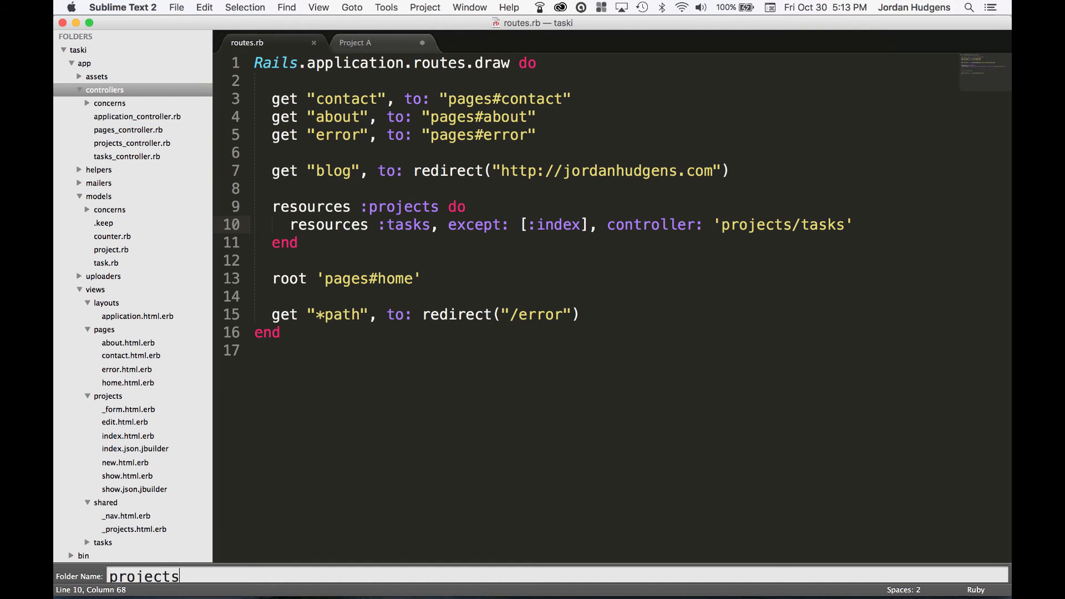
{"action": "key", "text": "Return"}
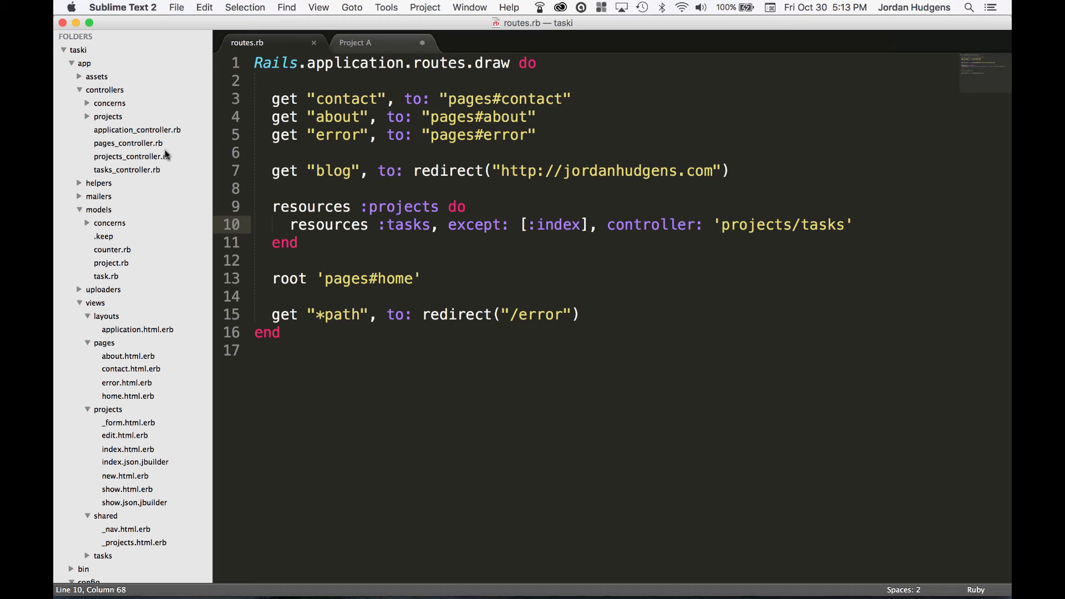
Step: Reveal tasks_controller.rb in Finder from the sidebar
{"action": "right_click", "coordinate": [126, 171]}
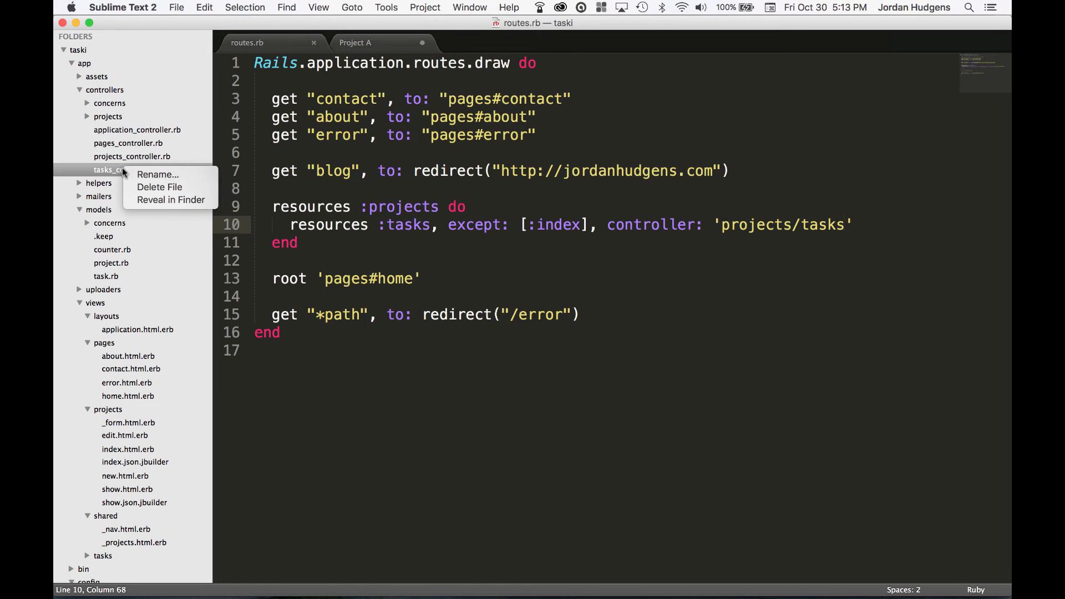
{"action": "left_click", "coordinate": [159, 197]}
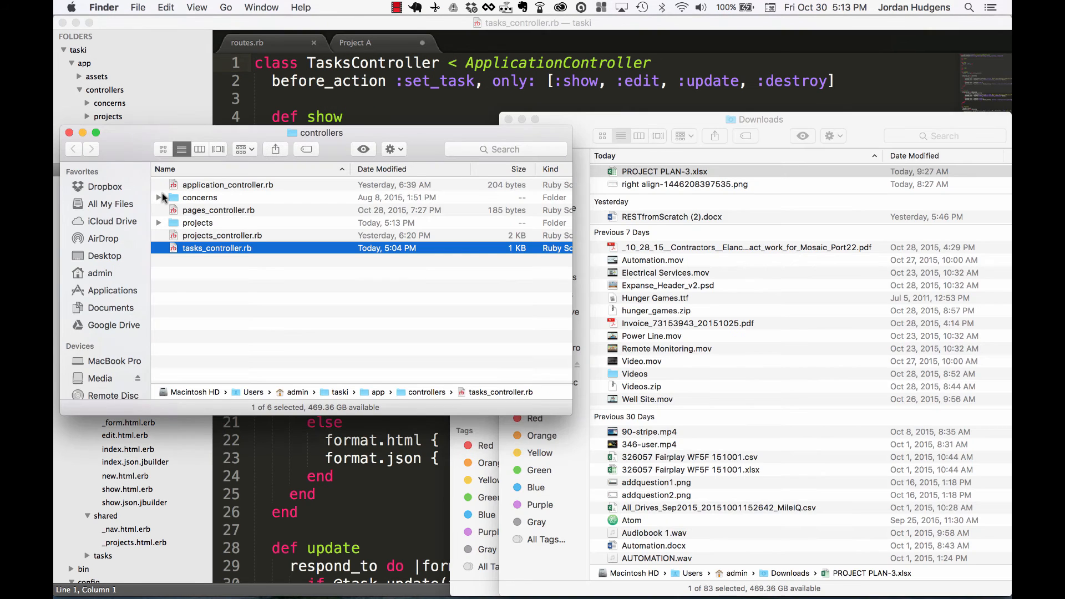
Step: Close the Downloads window, expand the empty projects folder, abandon renaming tasks_controller.rb and move the window aside
{"action": "left_click", "coordinate": [508, 119]}
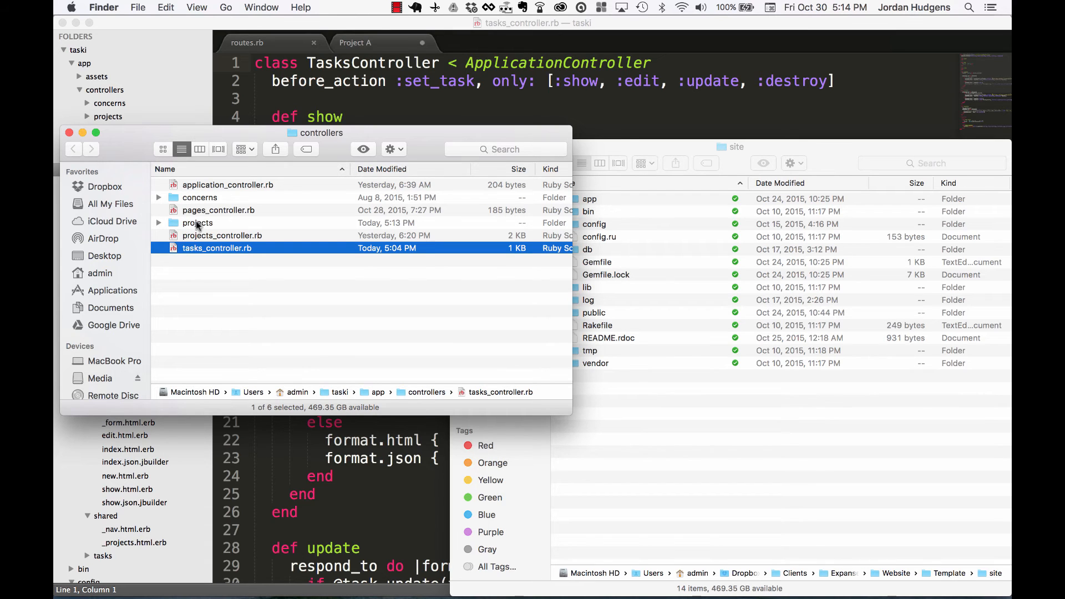
{"action": "left_click", "coordinate": [175, 222]}
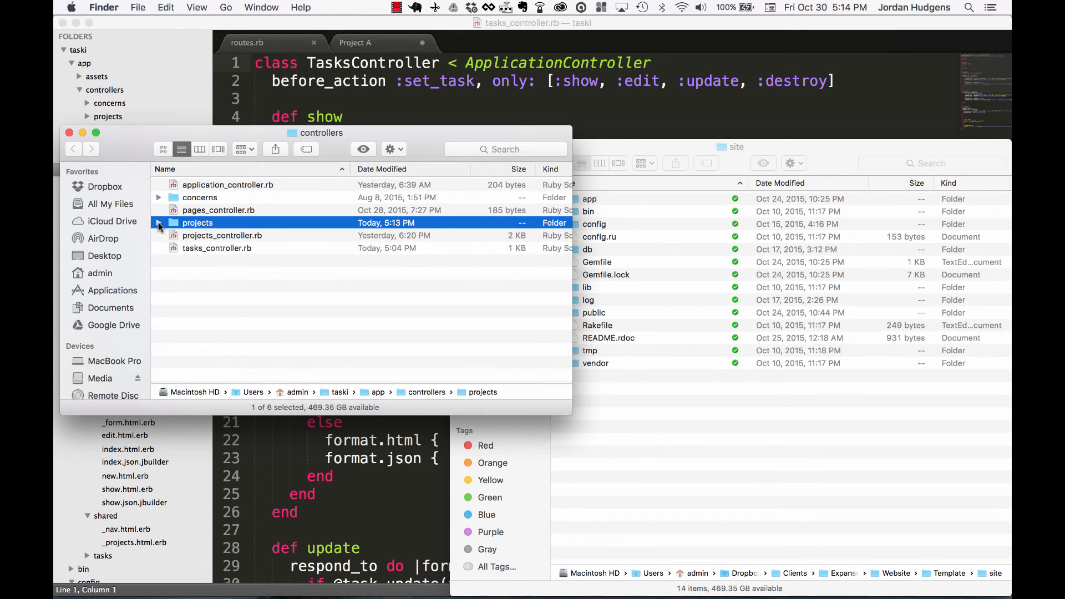
{"action": "left_click", "coordinate": [174, 249]}
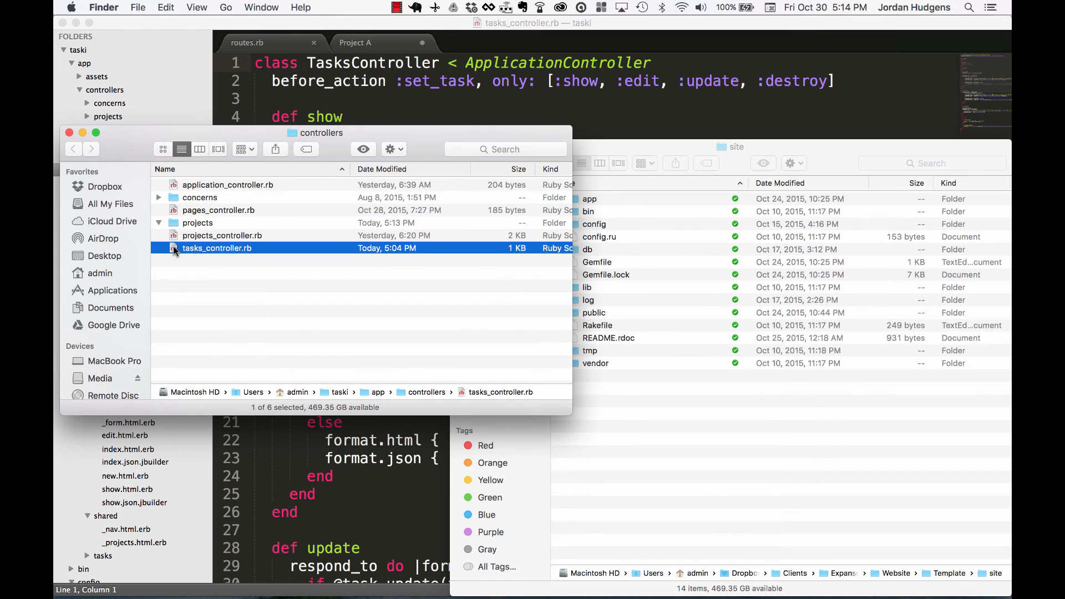
{"action": "left_click", "coordinate": [199, 245]}
{"action": "key", "text": "Return"}
{"action": "left_click_drag", "start_coordinate": [189, 136], "coordinate": [330, 147]}
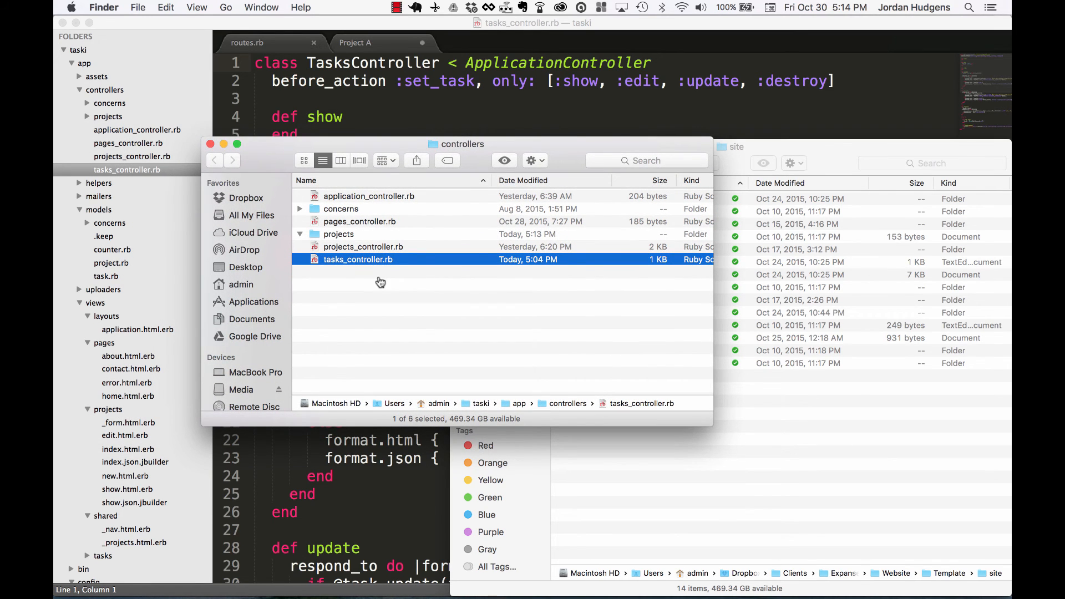
Step: Exit the rails console and cd into app/controllers, listing each directory on the way
{"action": "key", "text": "super+Tab"}
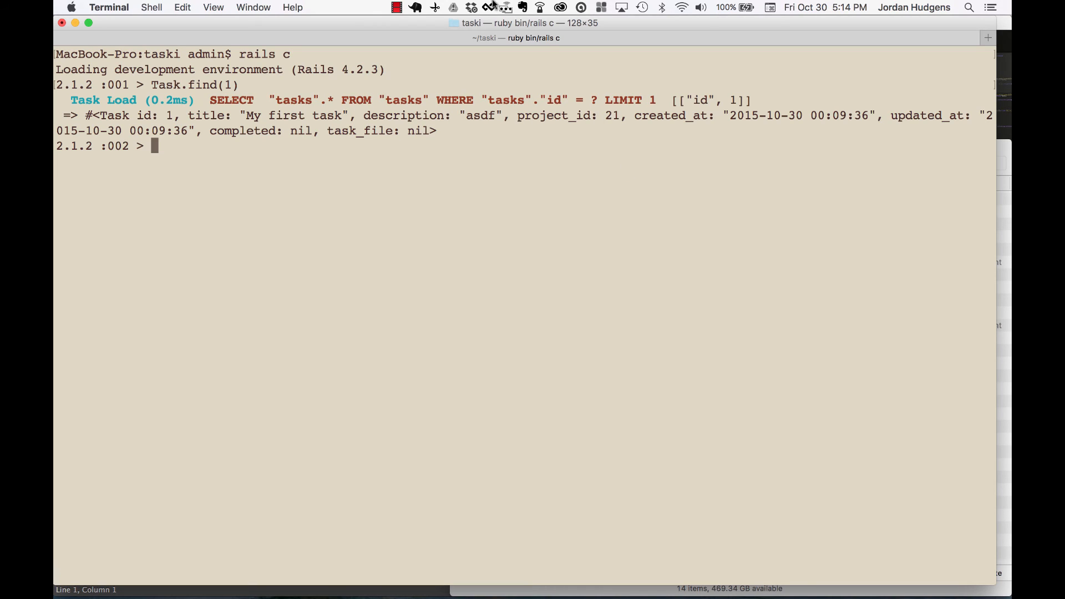
{"action": "key", "text": "ctrl+d"}
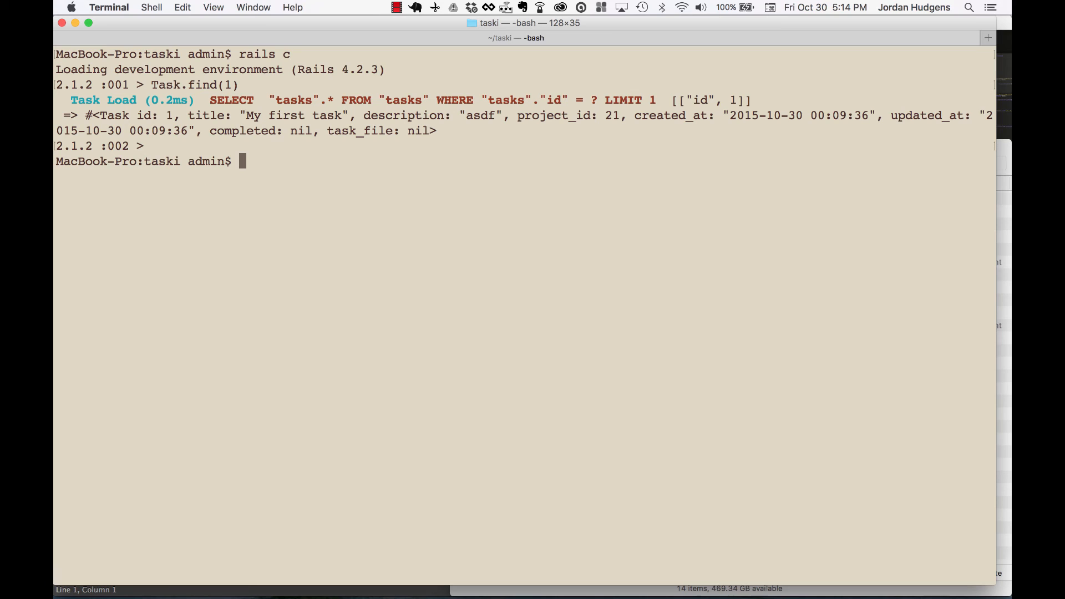
{"action": "type", "text": "ls"}
{"action": "key", "text": "Return"}
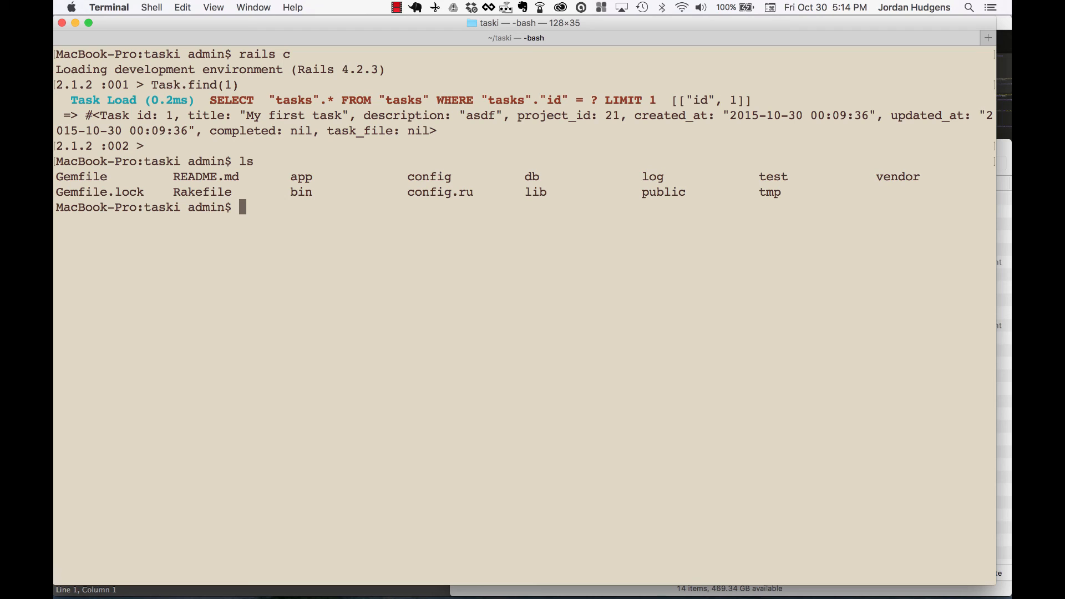
{"action": "type", "text": "cd a"}
{"action": "type", "text": "pp"}
{"action": "key", "text": "Return"}
{"action": "type", "text": "ls"}
{"action": "key", "text": "Return"}
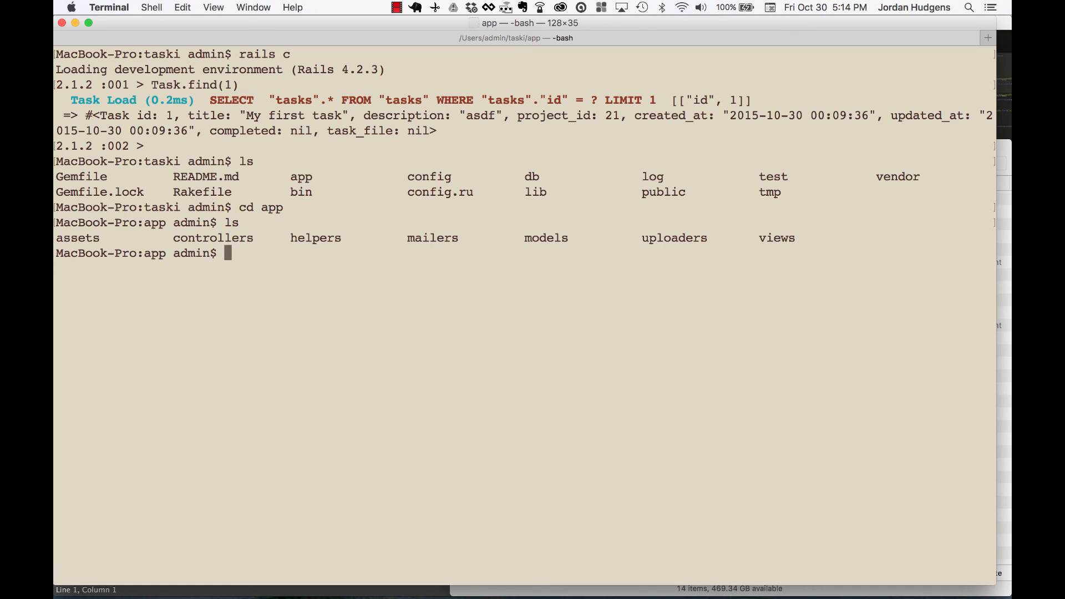
{"action": "type", "text": "cd con"}
{"action": "key", "text": "Tab"}
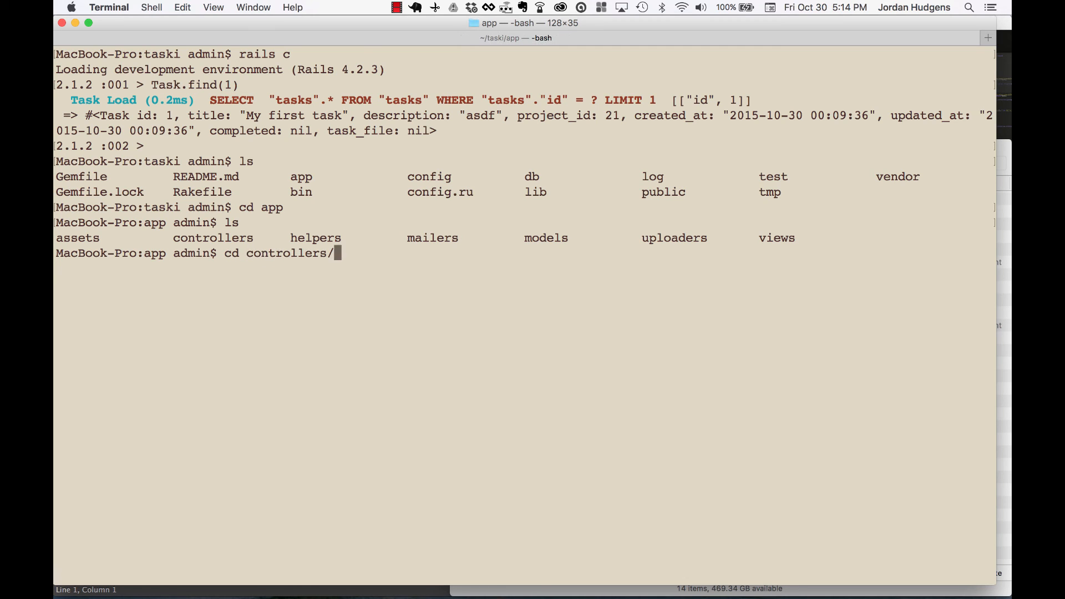
{"action": "key", "text": "Return"}
{"action": "type", "text": "ls"}
{"action": "key", "text": "Return"}
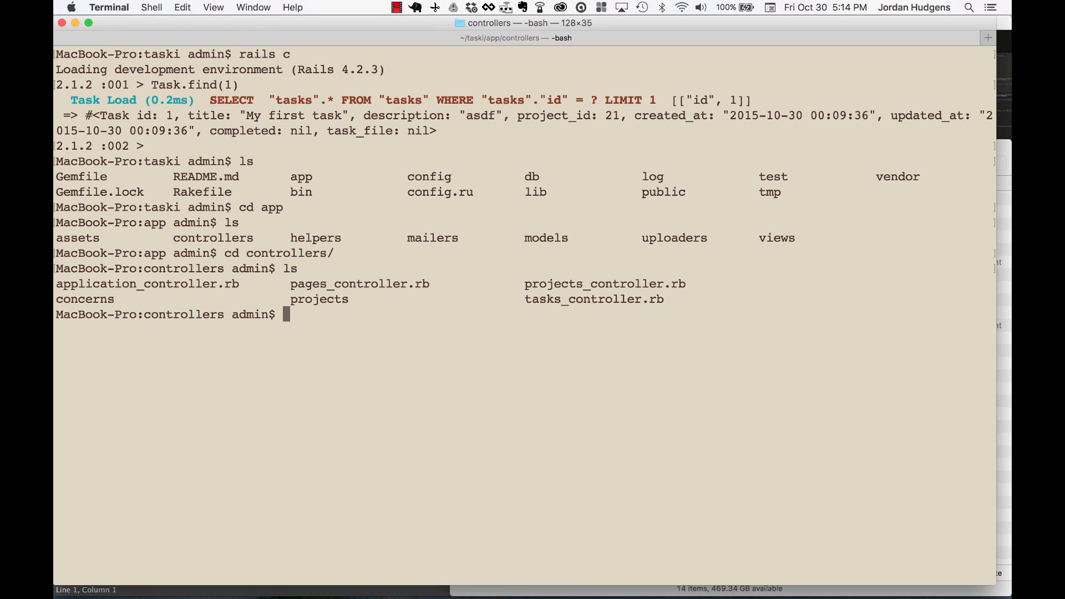
{"action": "type", "text": "mv "}
{"action": "type", "text": "tas"}
Step: Run mv tasks_controller.rb projects/tasks_controller.rb and list controllers to confirm the move
{"action": "key", "text": "Tab"}
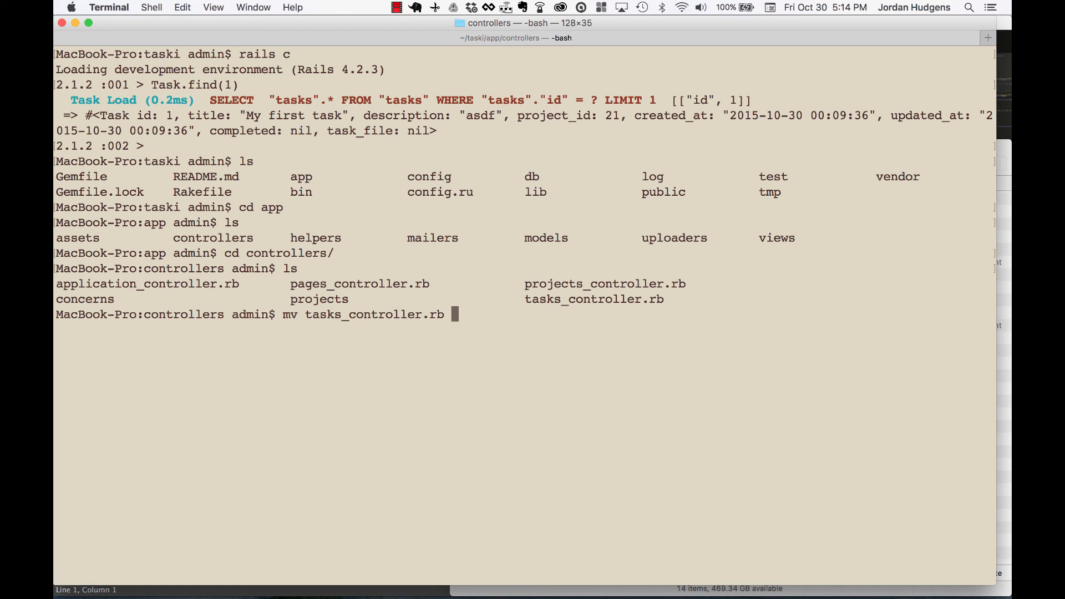
{"action": "type", "text": "projects/"}
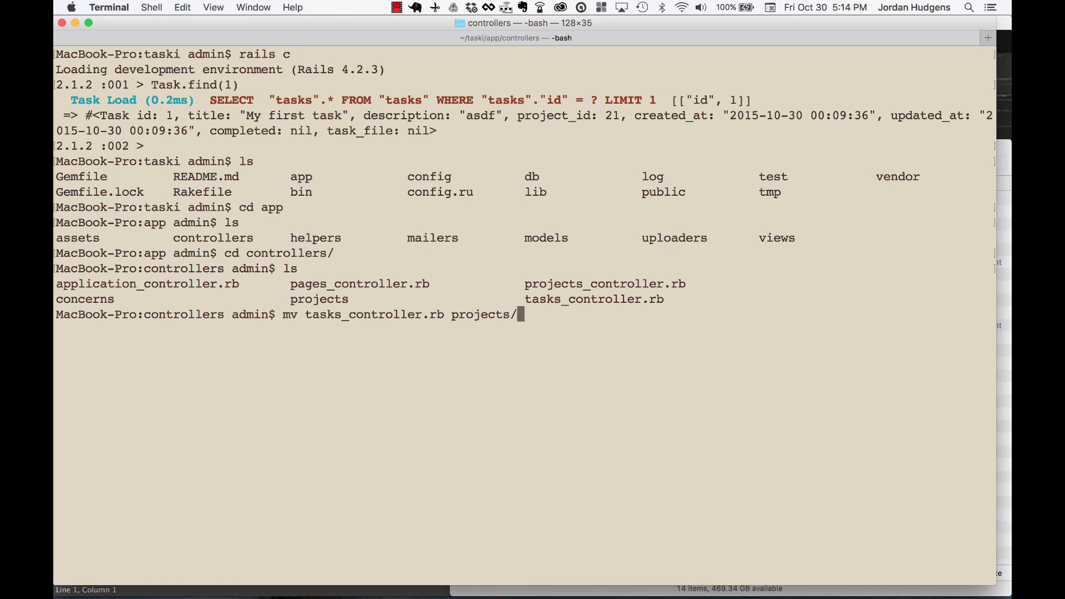
{"action": "type", "text": "task"}
{"action": "type", "text": "s_contro"}
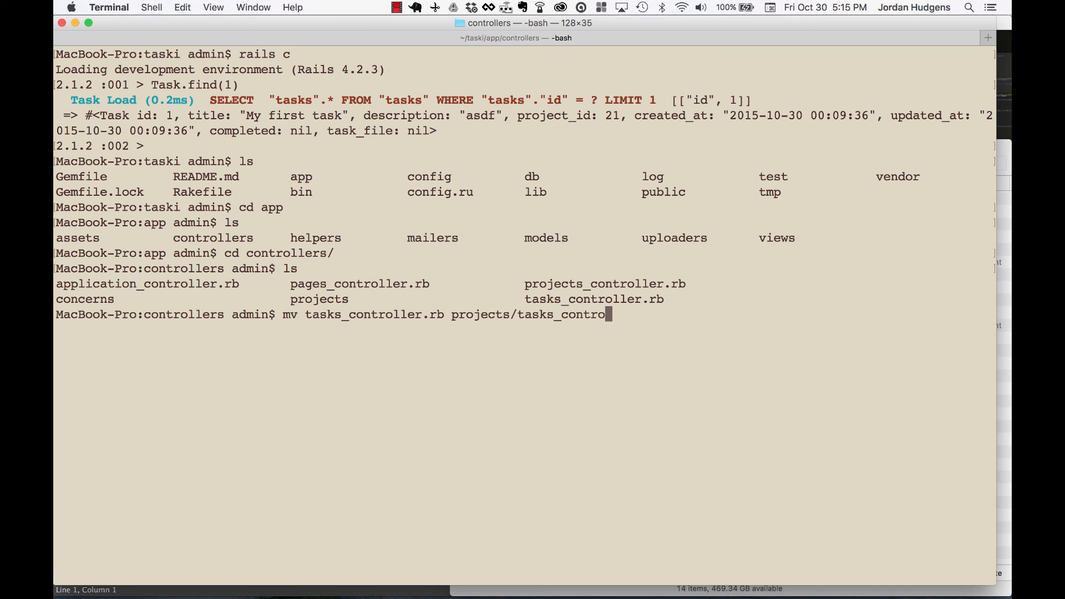
{"action": "type", "text": "ller.rb"}
{"action": "key", "text": "Return"}
{"action": "type", "text": "ls"}
{"action": "key", "text": "Return"}
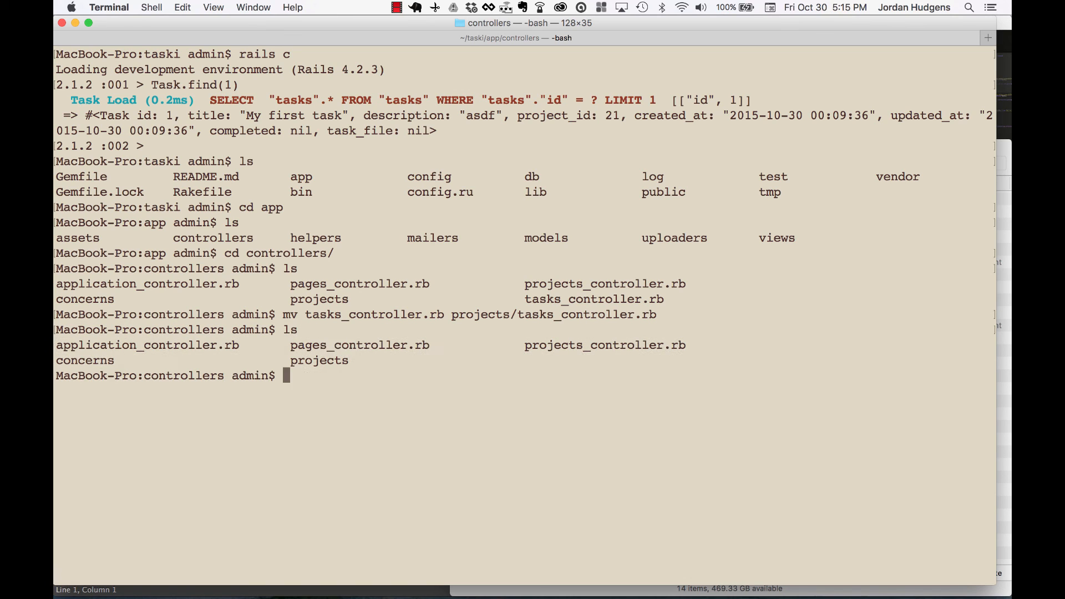
{"action": "type", "text": "cd ."}
Step: cd back up to the taski project folder and clear the terminal
{"action": "key", "text": "Return"}
{"action": "type", "text": "cd "}
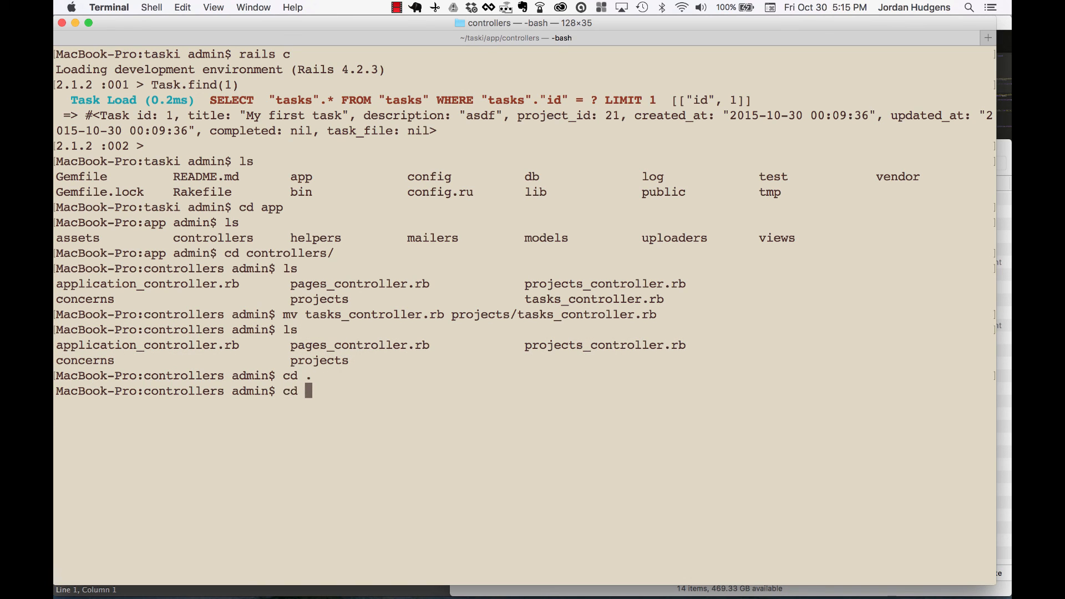
{"action": "type", "text": ".."}
{"action": "key", "text": "Return"}
{"action": "type", "text": "ls"}
{"action": "key", "text": "Return"}
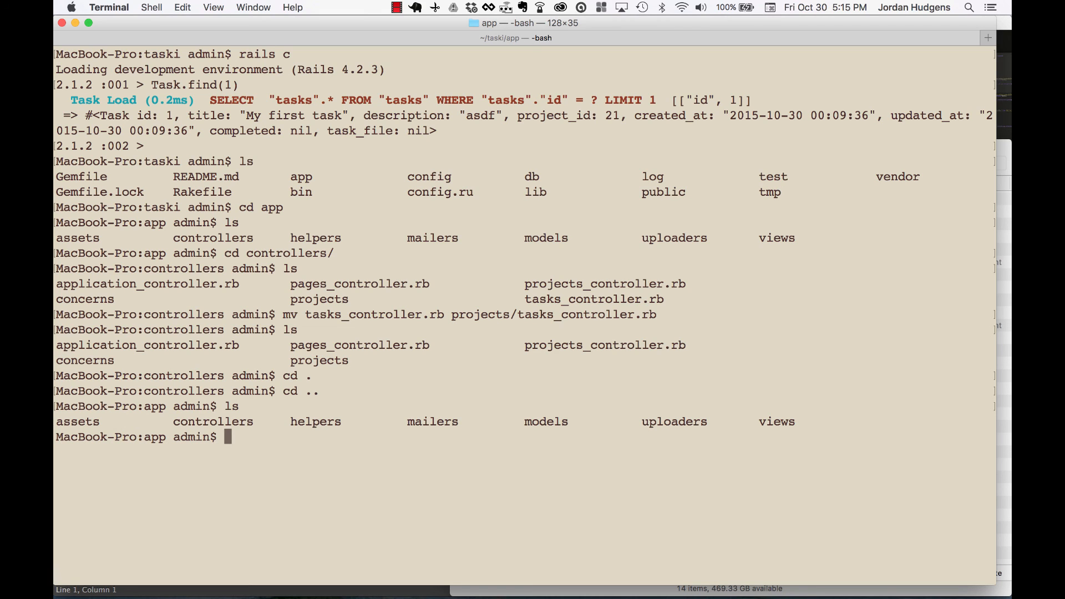
{"action": "type", "text": "cd .."}
{"action": "key", "text": "Return"}
{"action": "type", "text": "ls"}
{"action": "key", "text": "Return"}
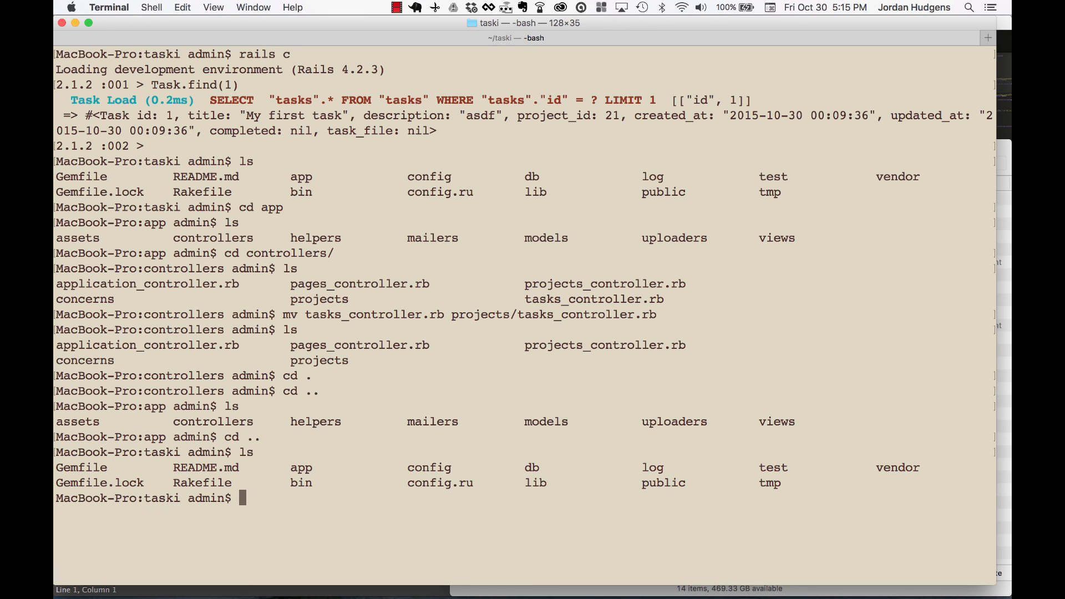
{"action": "type", "text": "clear"}
{"action": "key", "text": "Return"}
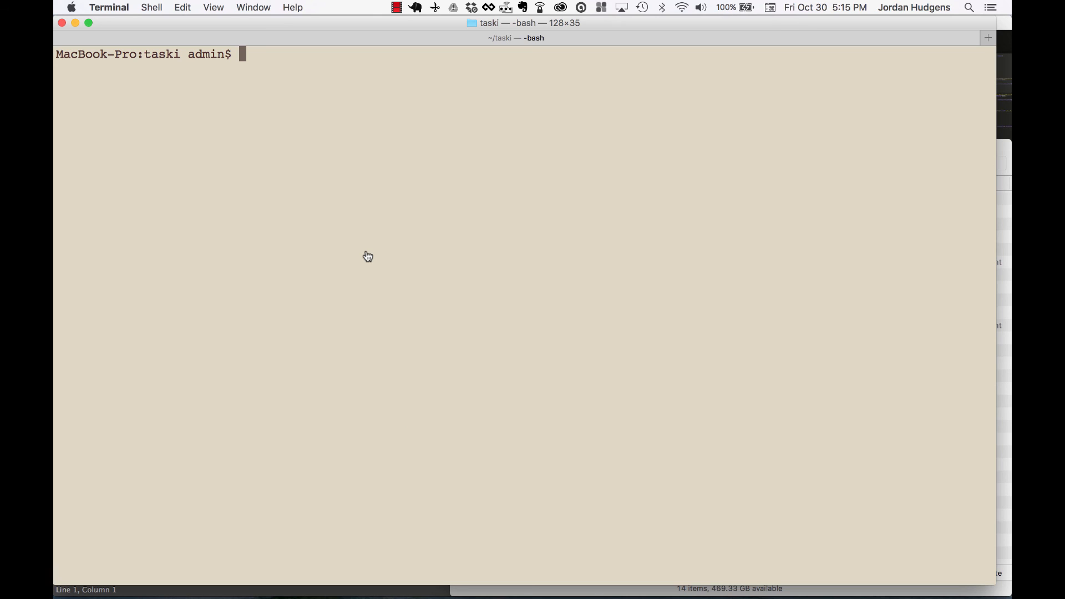
Step: Check the projects folder in Finder, then expand controllers > projects in the Sublime sidebar to see tasks_controller.rb
{"action": "key", "text": "super+Tab"}
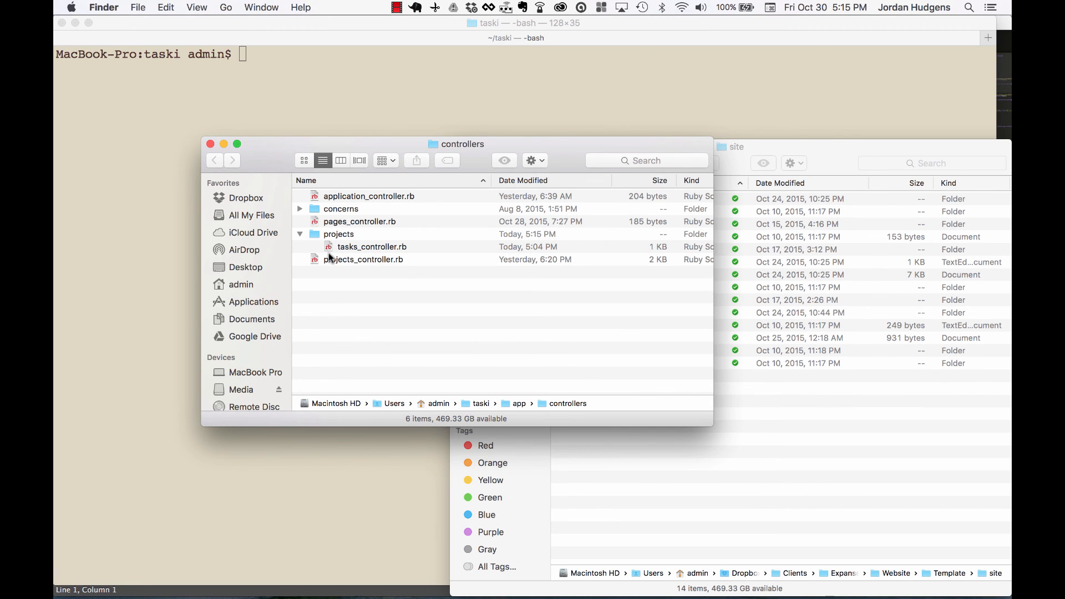
{"action": "left_click", "coordinate": [300, 235]}
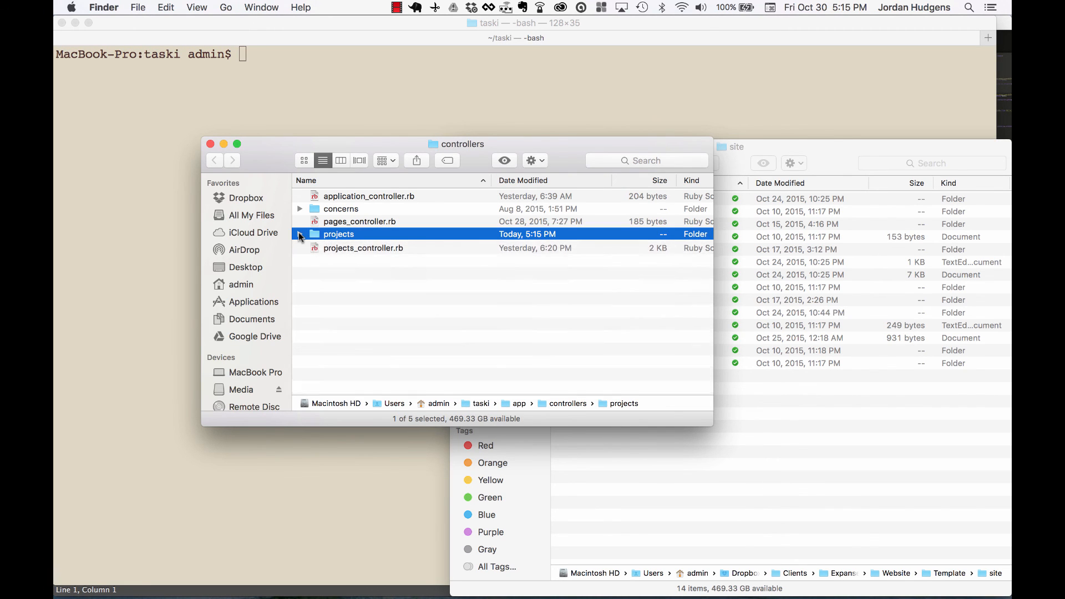
{"action": "key", "text": "super+Tab"}
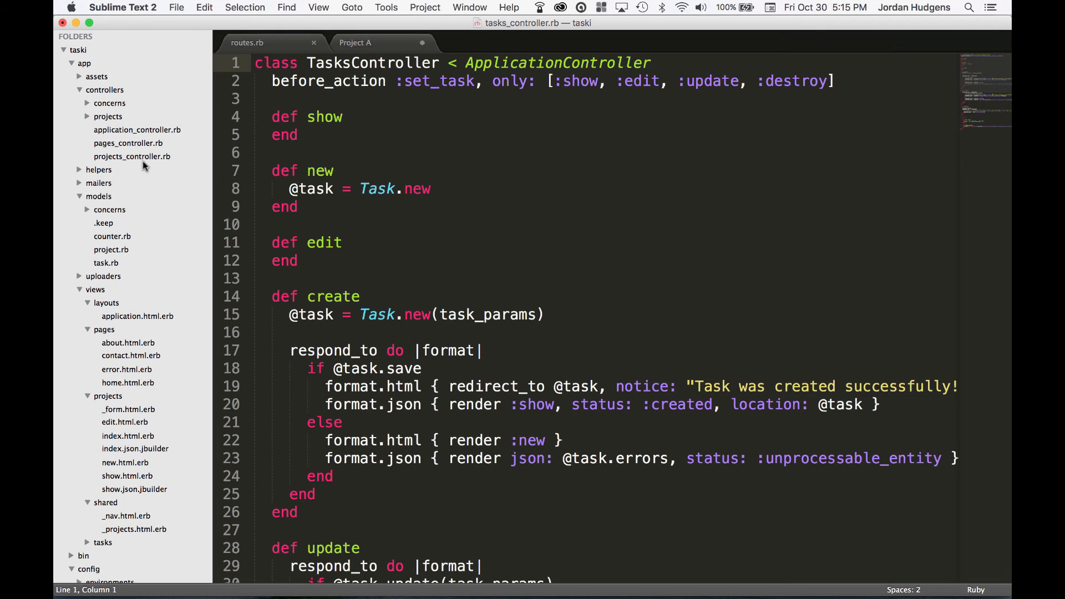
{"action": "left_click", "coordinate": [86, 116]}
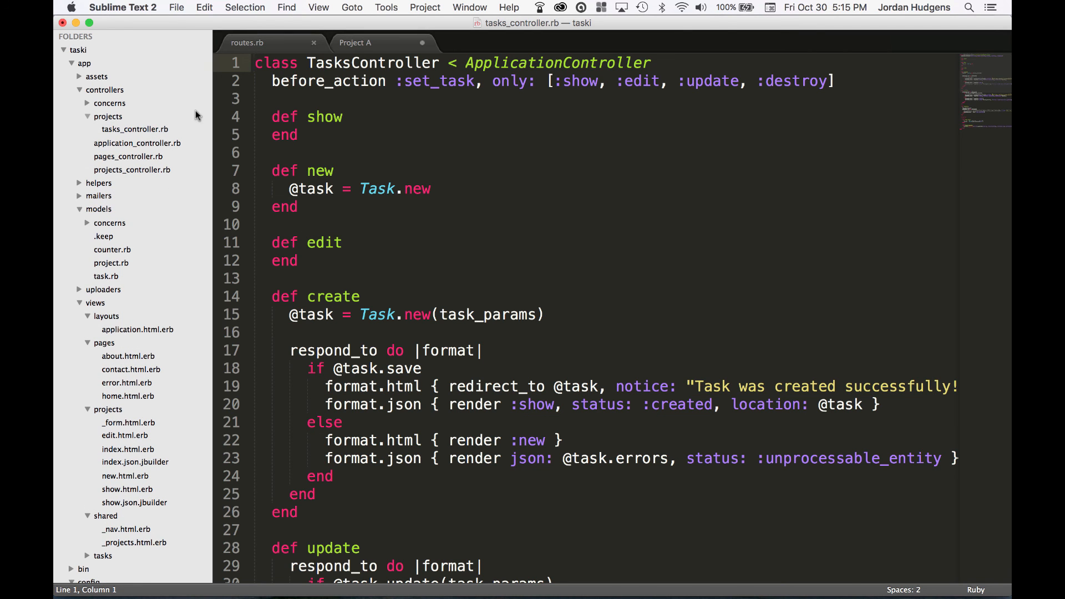